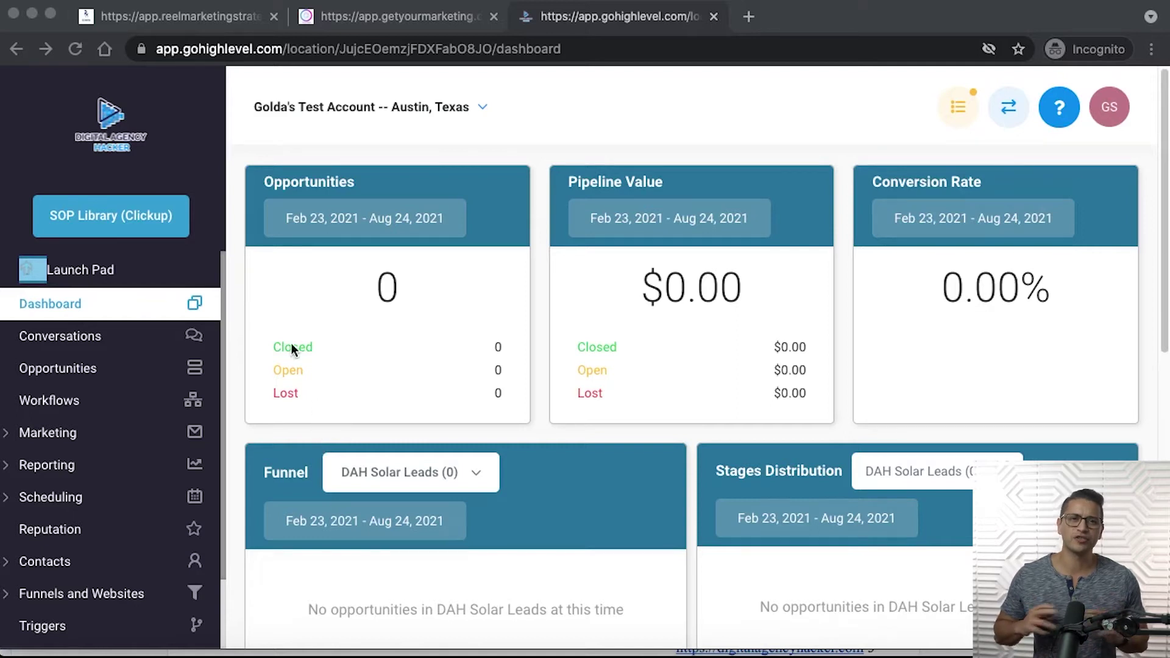
Expand Marketing and open Form Builder to list forms such as Contact Us and SEO Subscriber Form
left_click(58, 437)
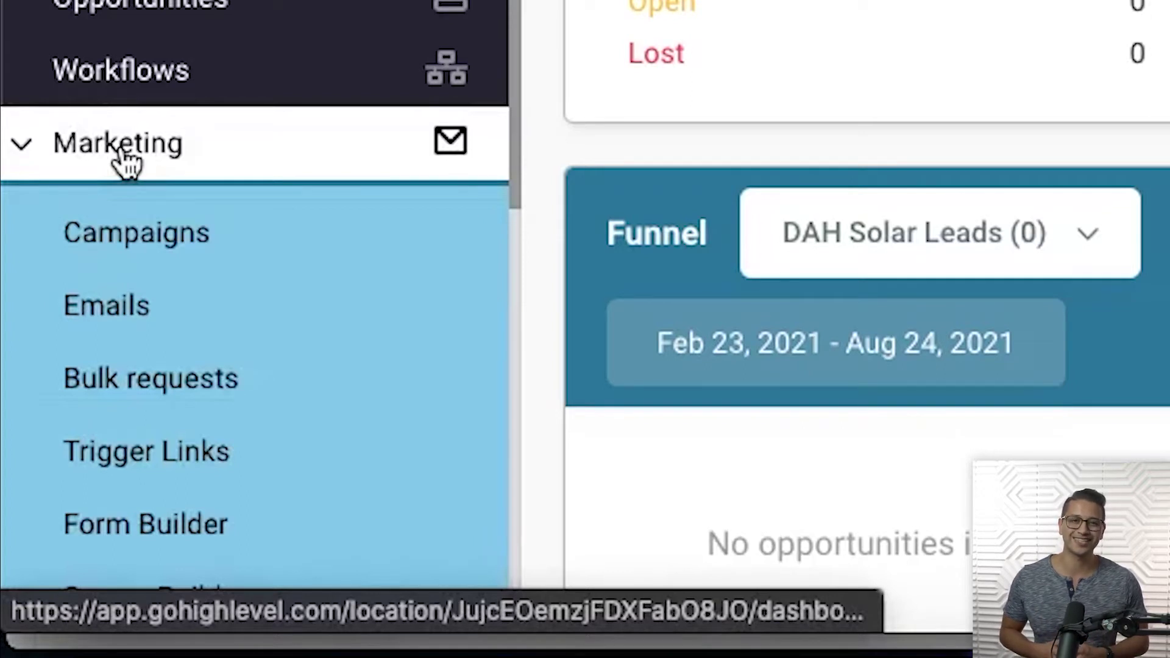
scroll(123, 162, "down", 4)
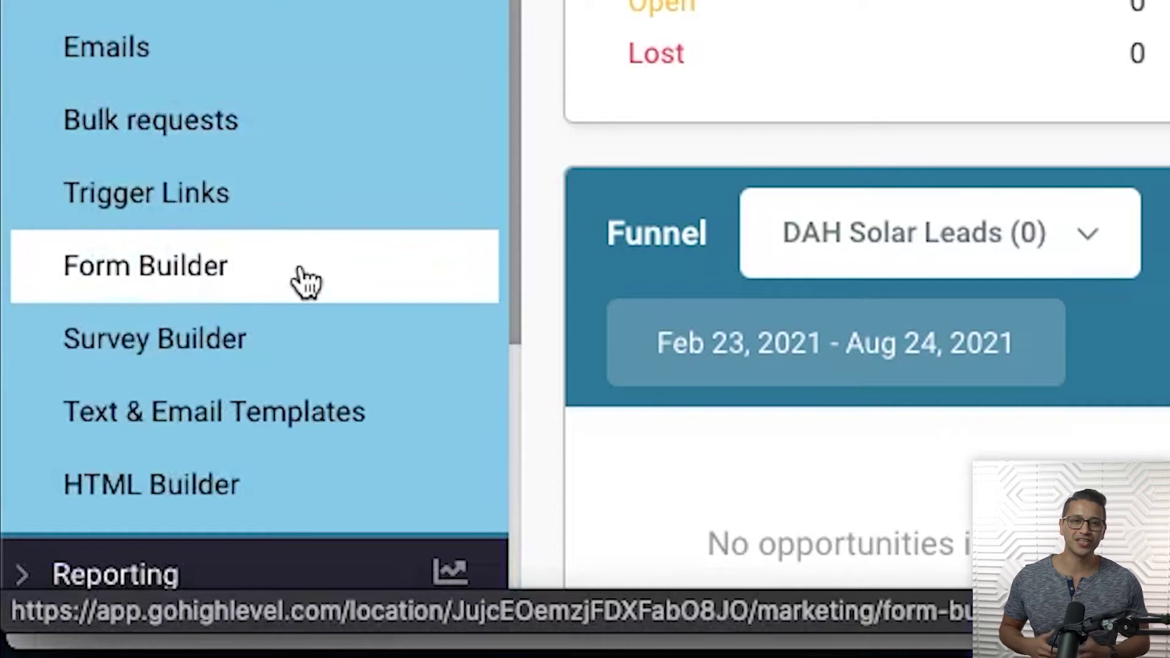
left_click(303, 292)
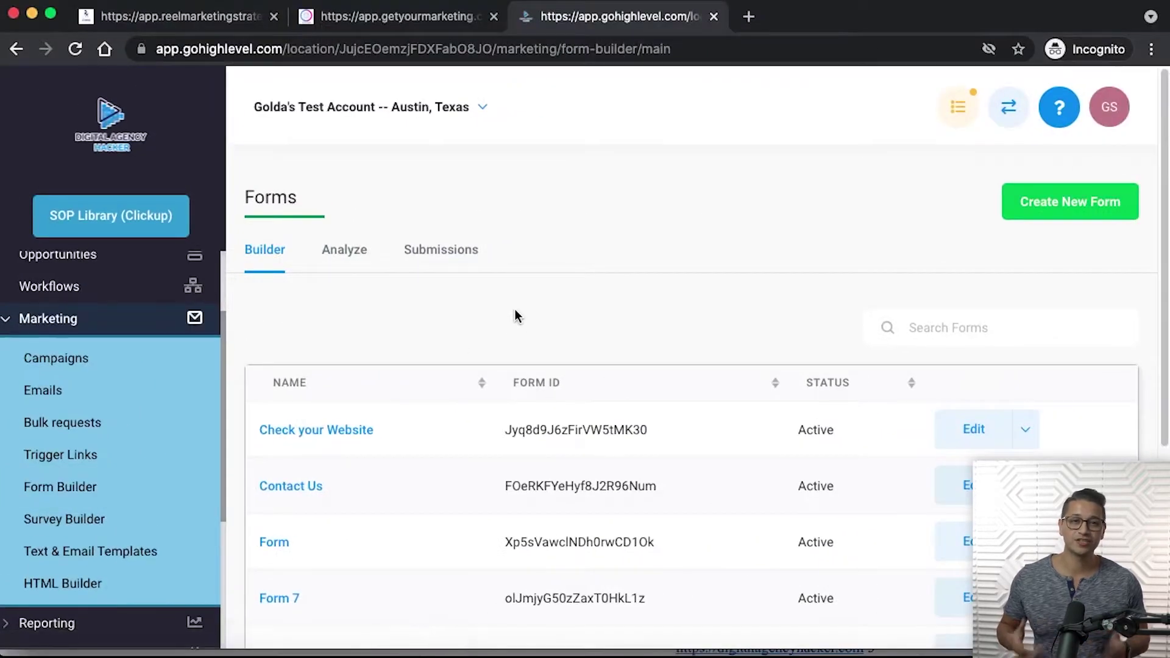
scroll(514, 309, "down", 1)
scroll(514, 309, "down", 3)
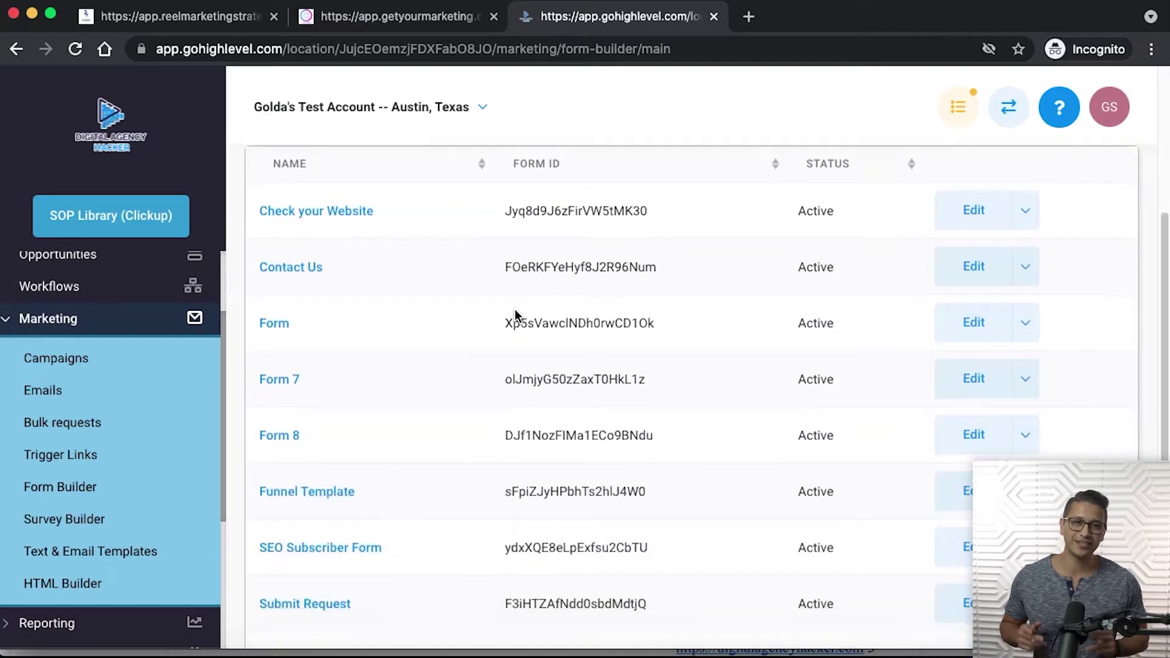
scroll(517, 312, "up", 4)
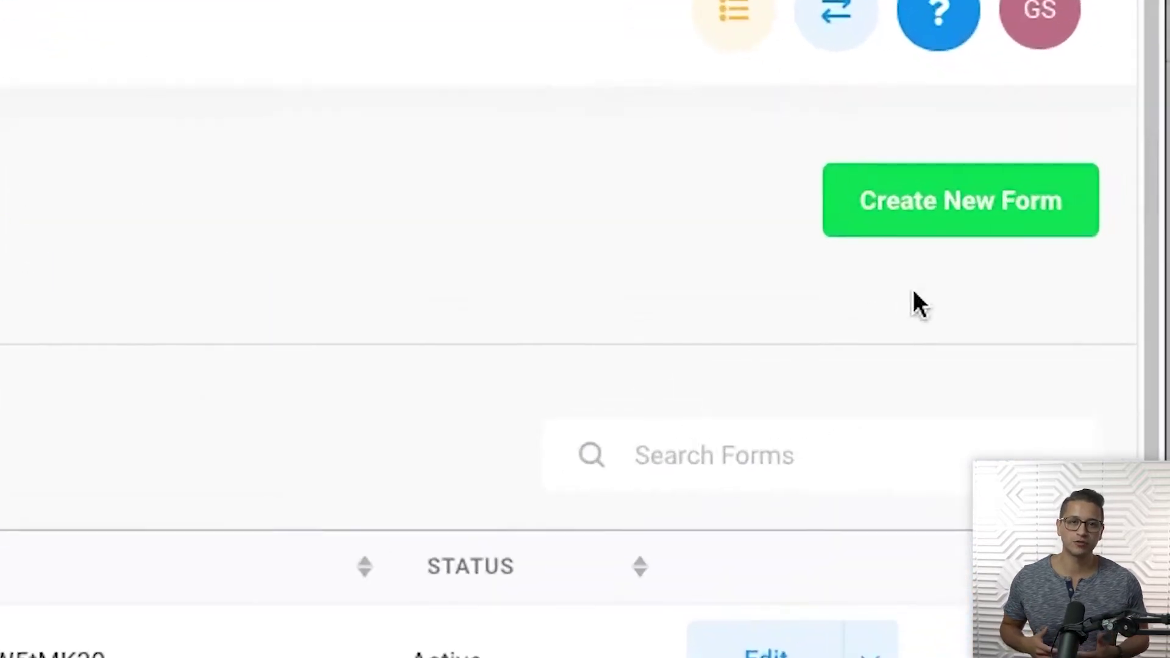
Create a new form and place First Name and Last Name fields on it
left_click(1036, 231)
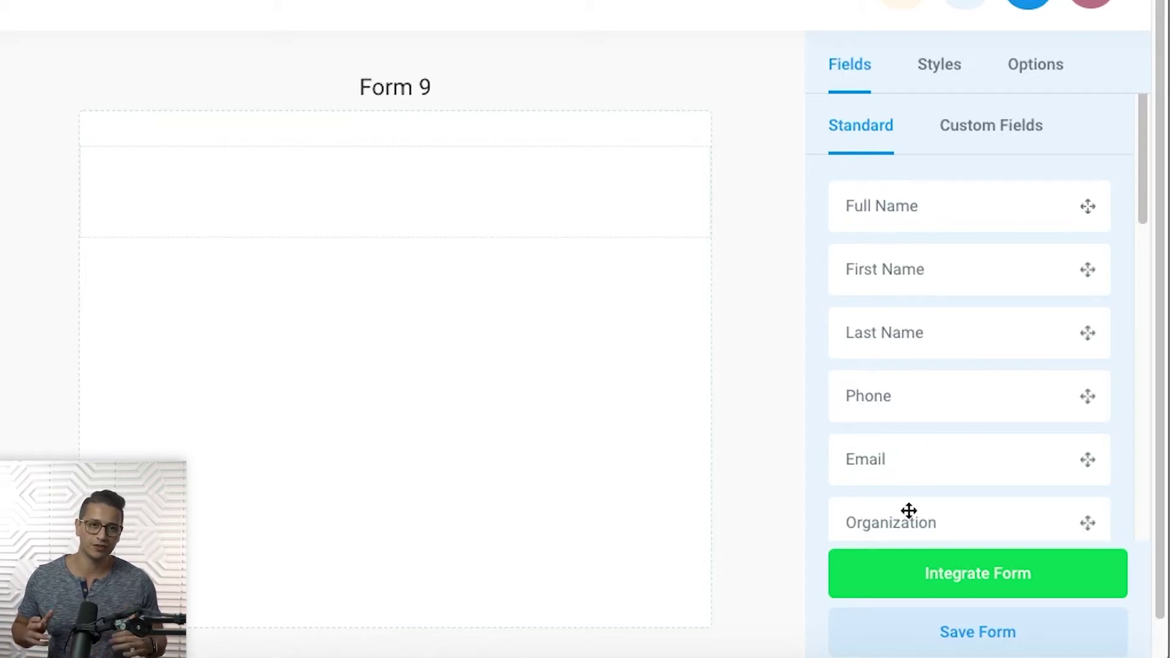
scroll(908, 511, "down", 12)
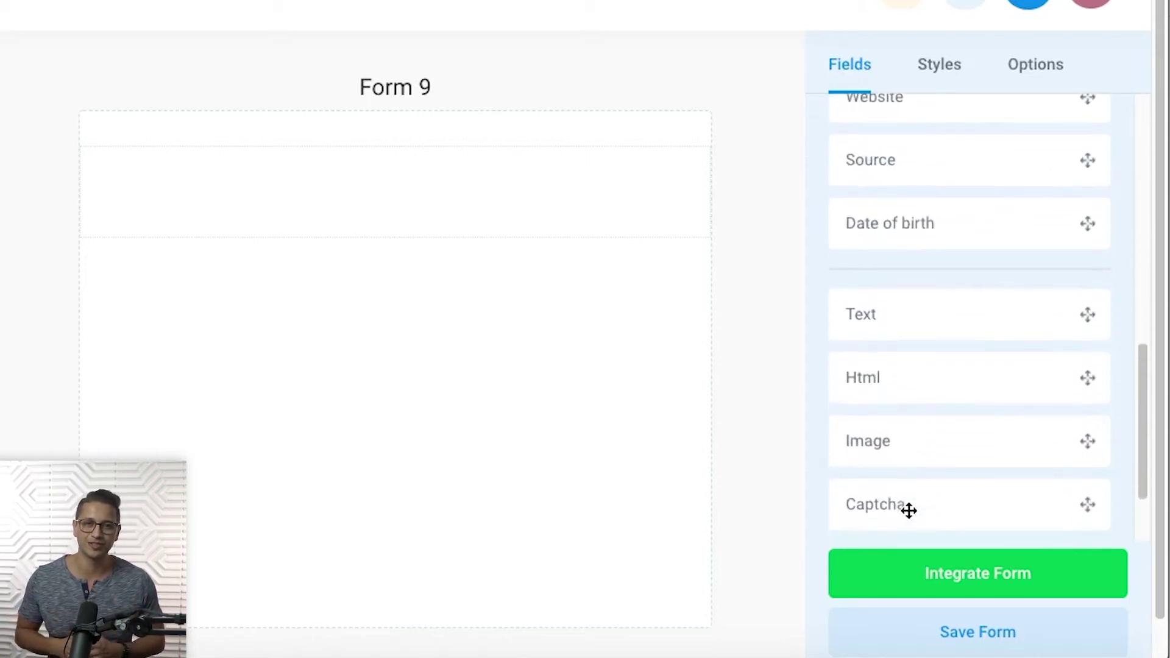
scroll(908, 511, "up", 12)
left_click_drag(922, 273, 429, 243)
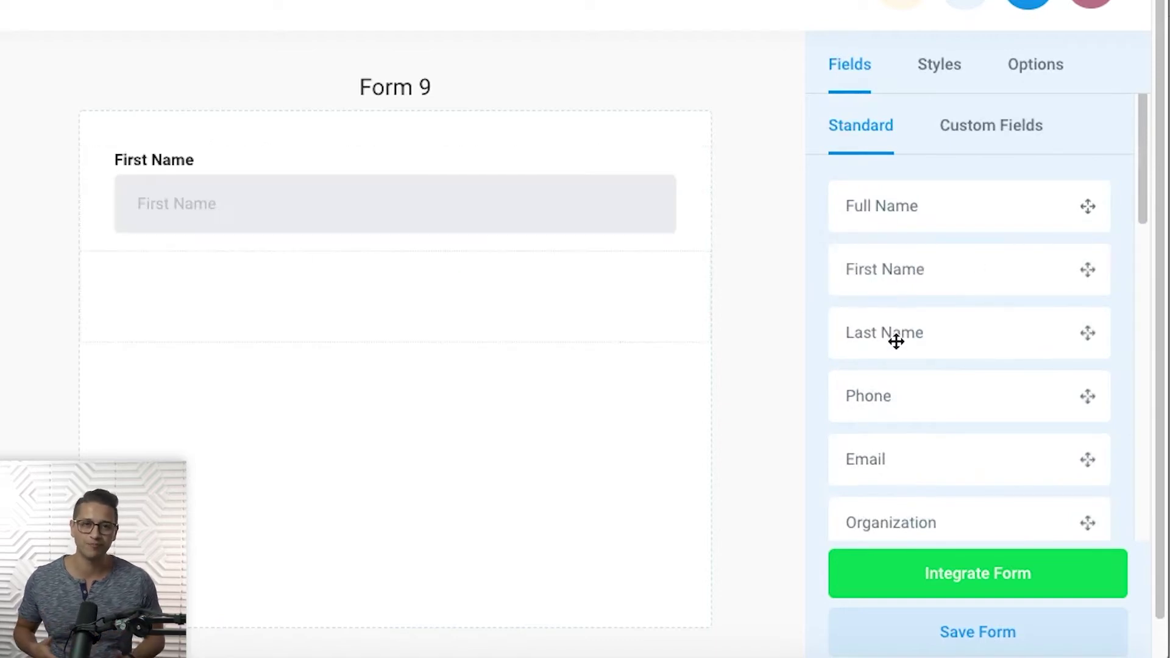
left_click_drag(896, 341, 420, 295)
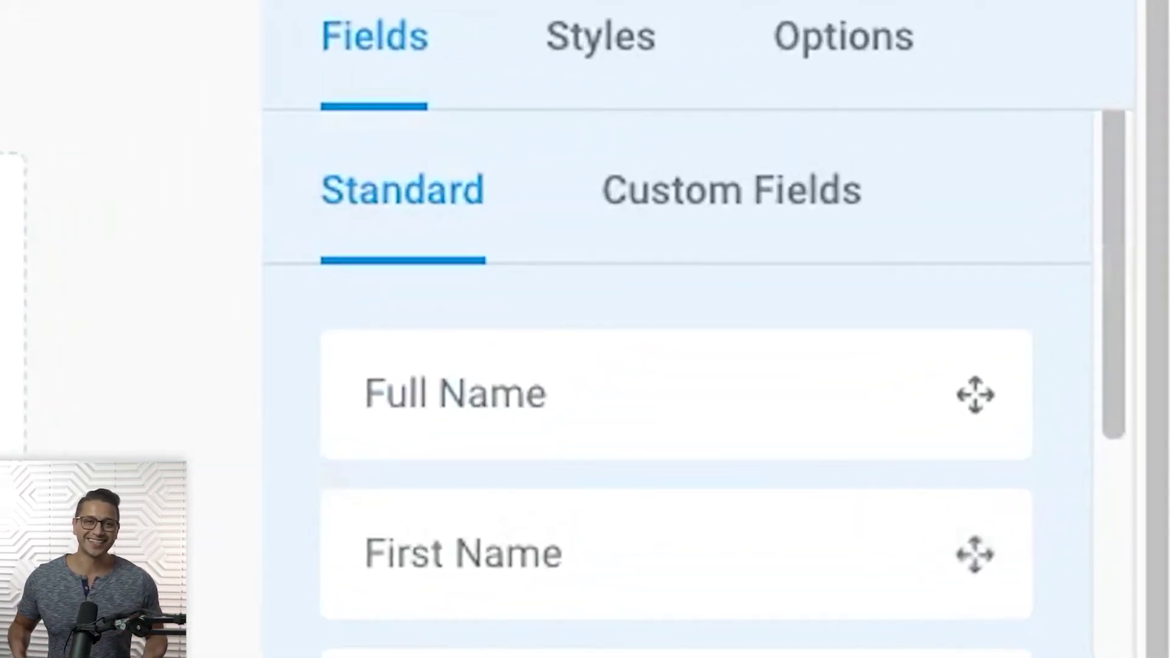
Browse Custom Fields, cancel adding a custom field, and bring up the form's Options settings
left_click(822, 192)
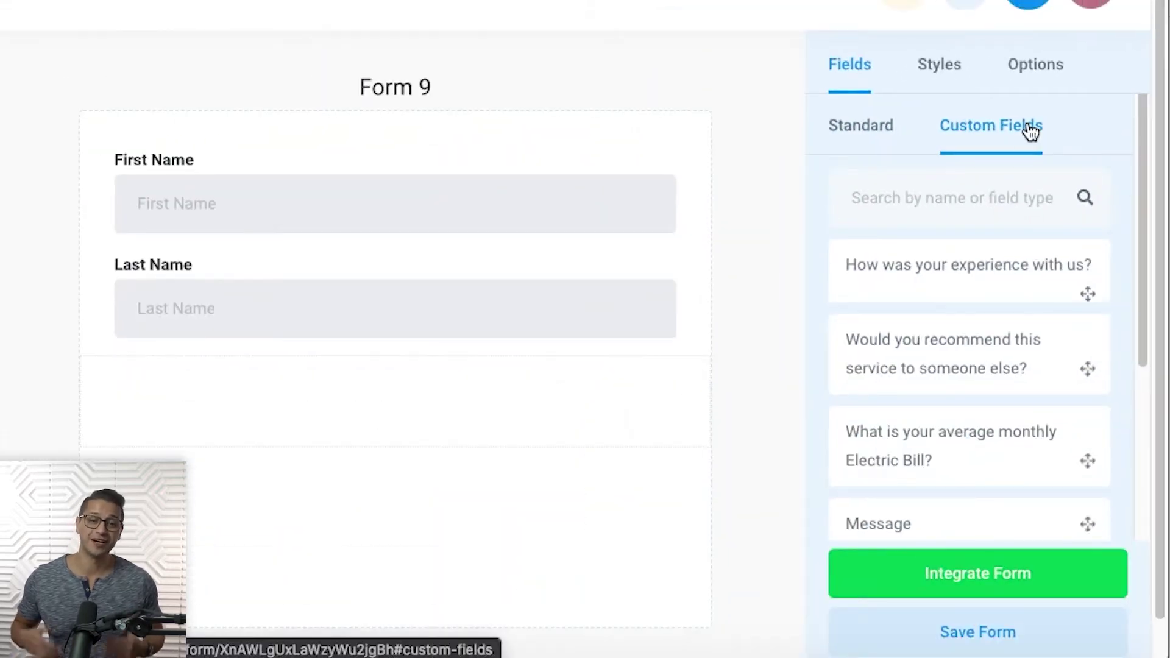
scroll(970, 407, "down", 4)
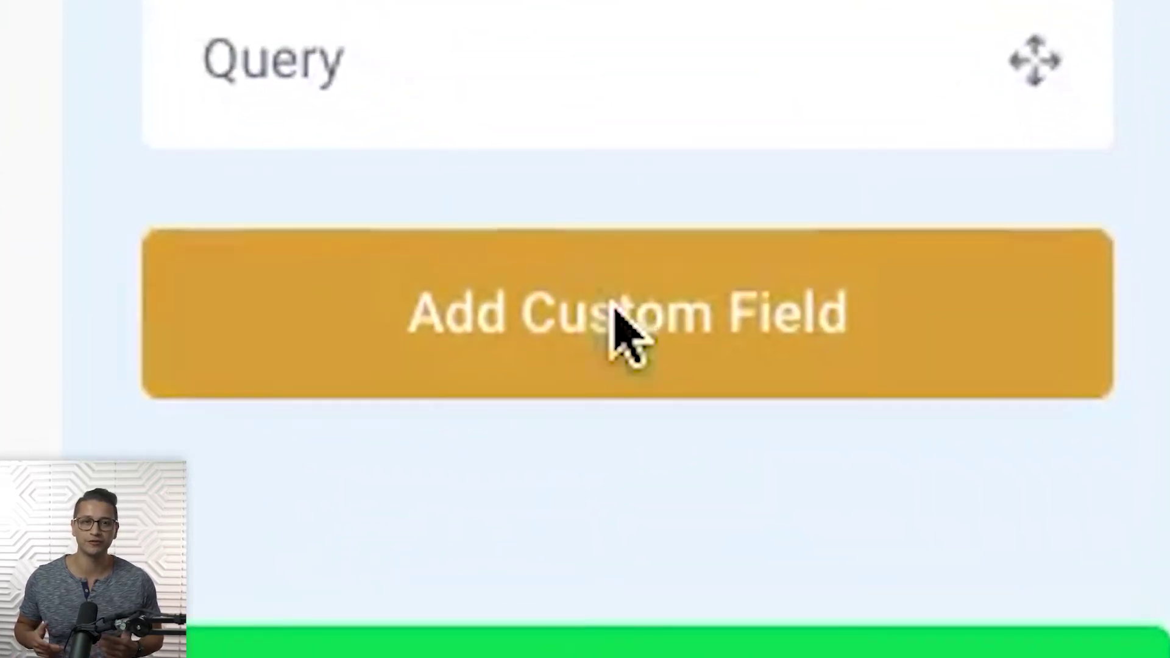
left_click(613, 314)
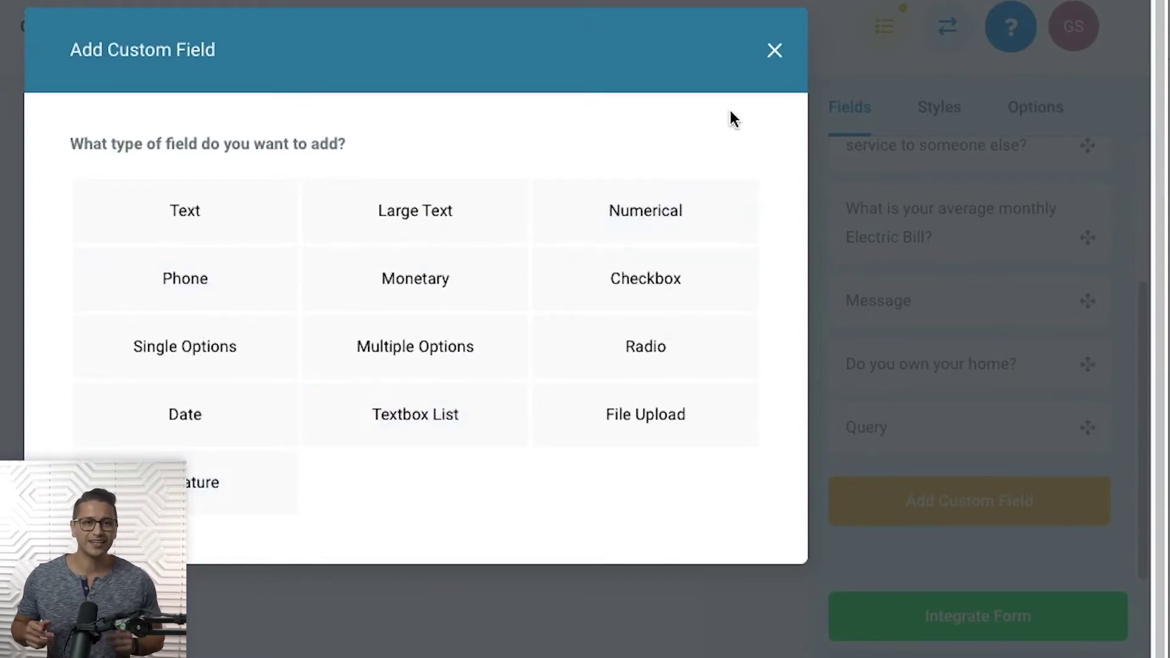
left_click(774, 49)
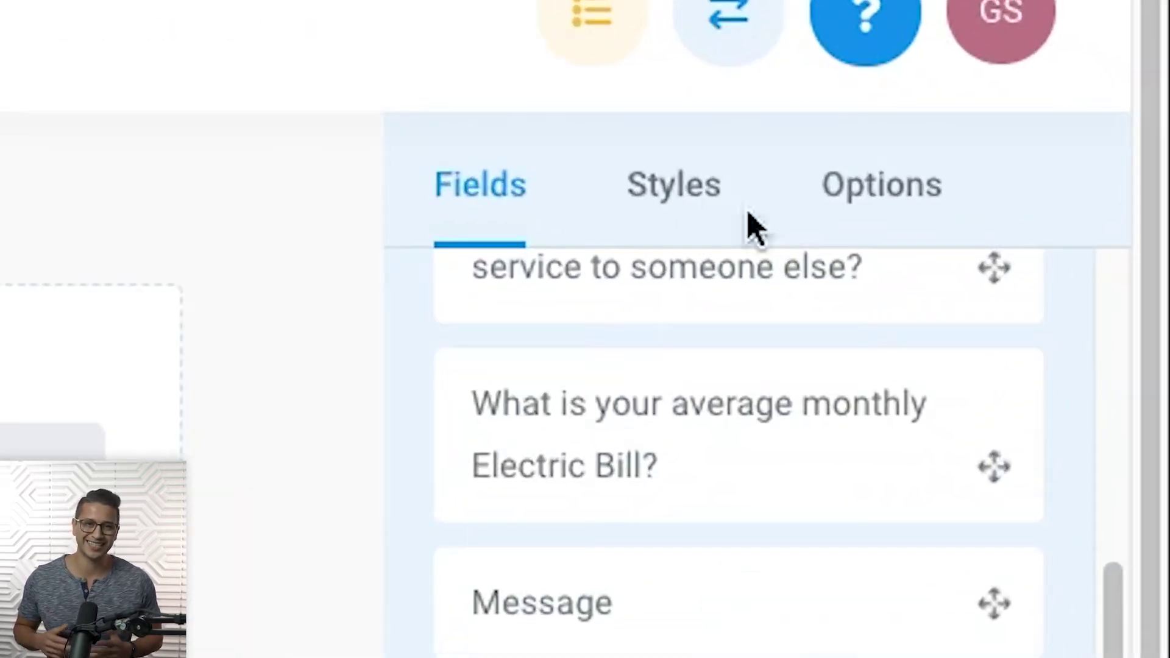
left_click(1036, 104)
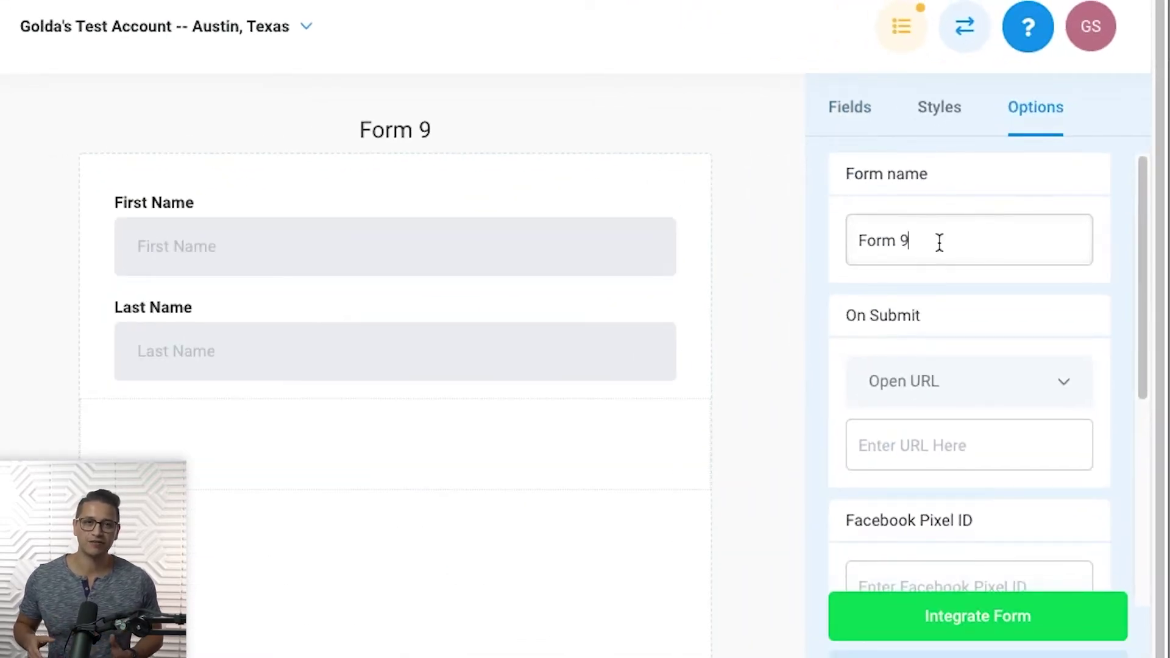
Set Form 9's On Submit action to Message instead of a URL
scroll(939, 242, "down", 3)
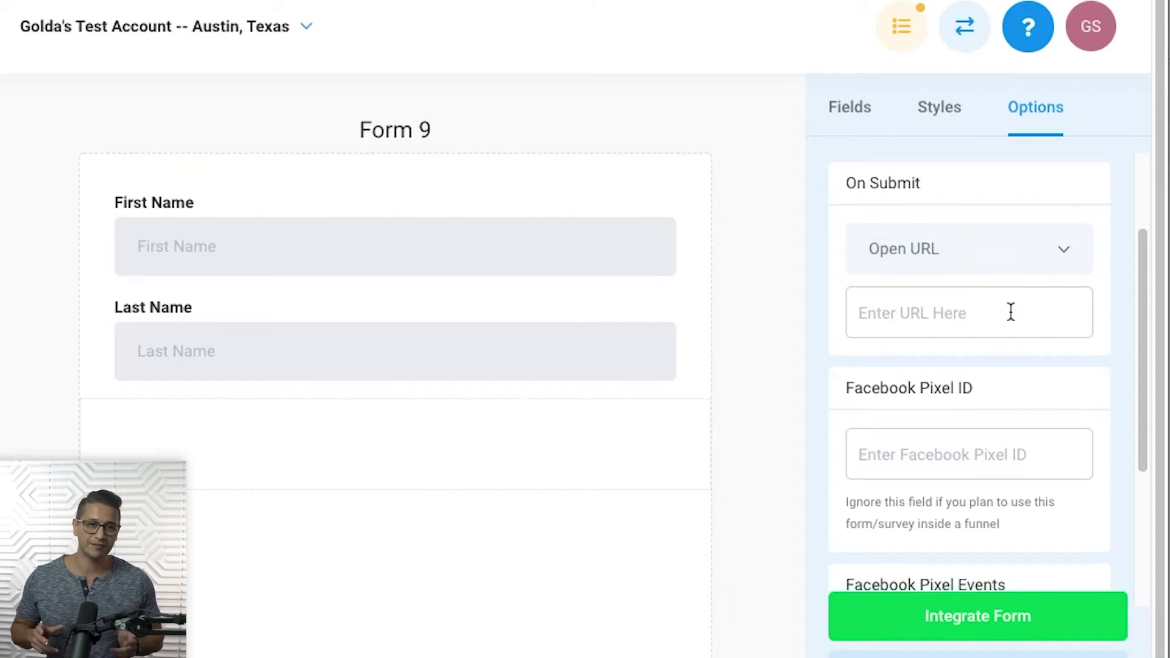
scroll(1011, 310, "up", 1)
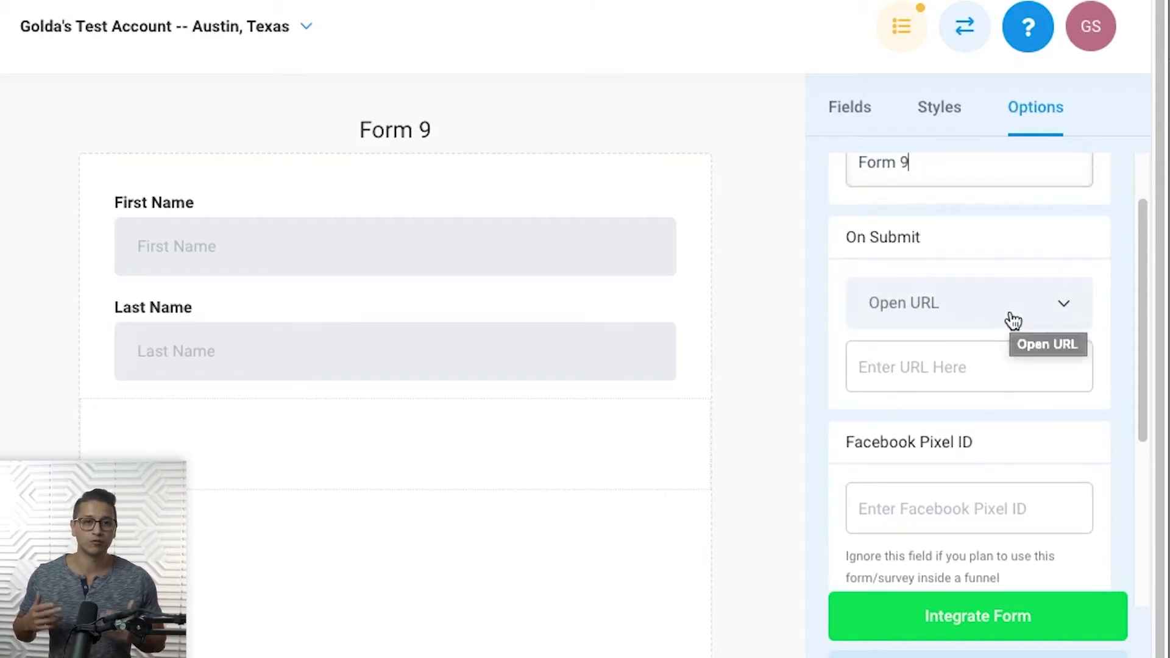
left_click(1013, 321)
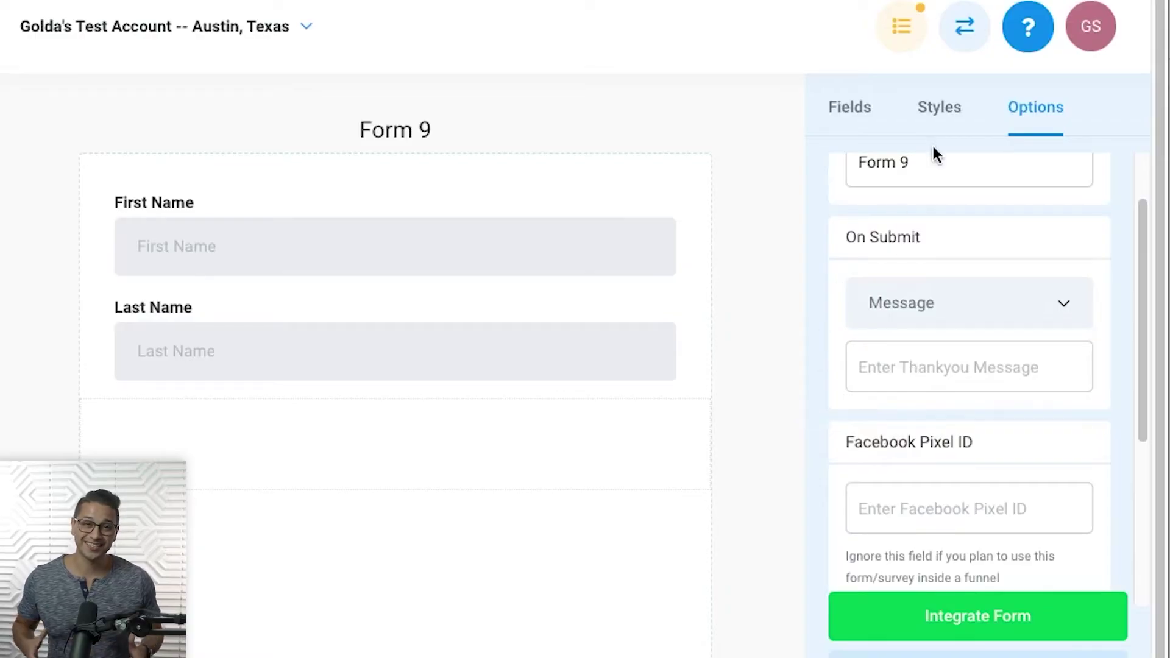
Review Form 9's Layout, Form Style and Custom CSS settings on the Styles tab
left_click(936, 117)
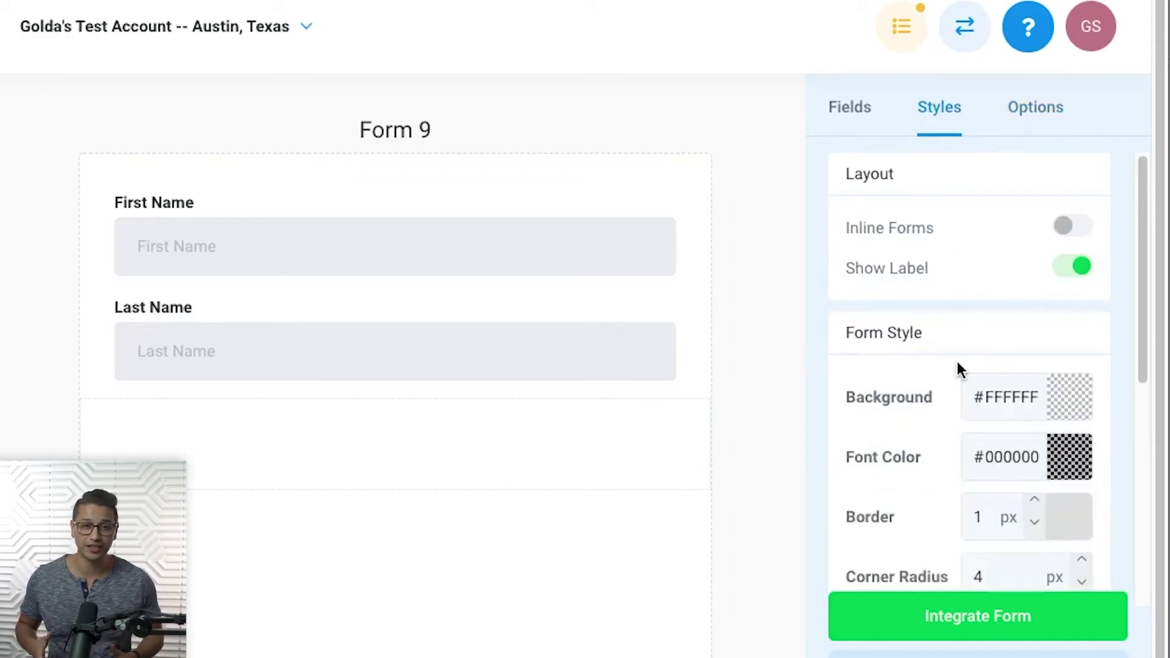
scroll(958, 368, "down", 3)
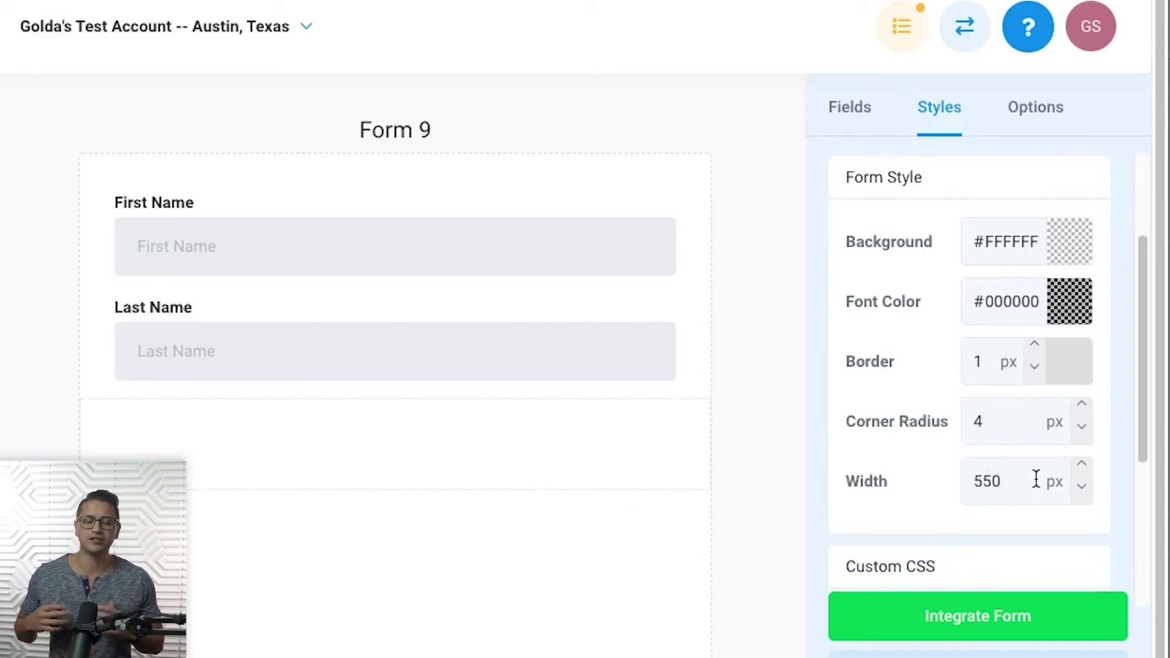
scroll(1035, 478, "down", 5)
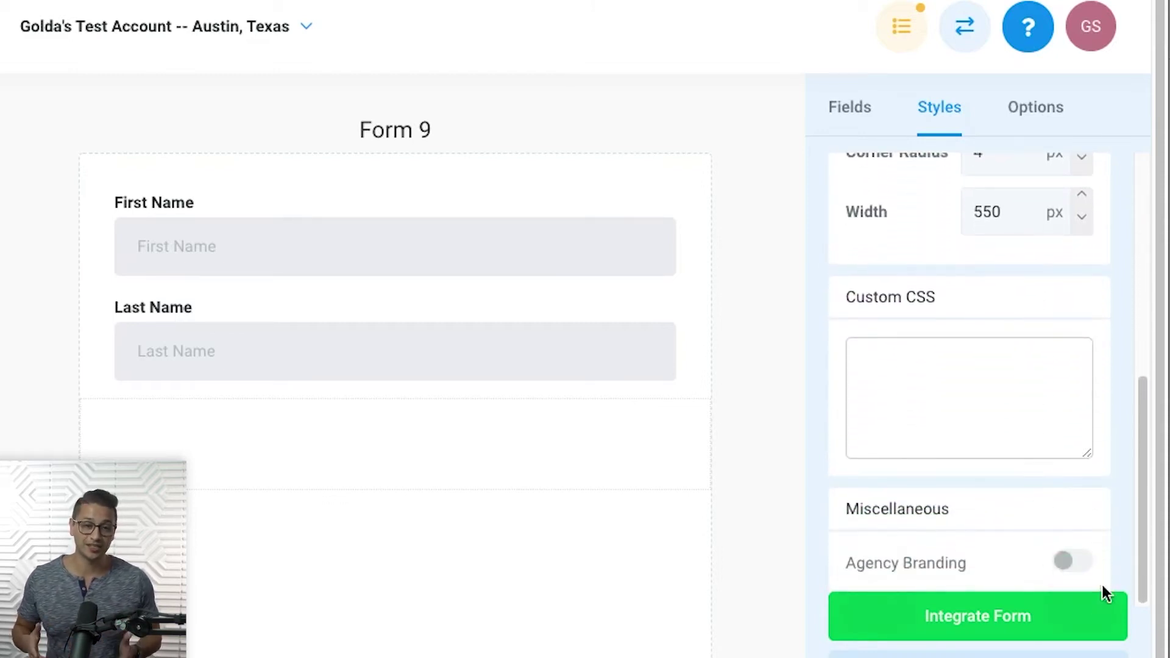
scroll(958, 484, "up", 2)
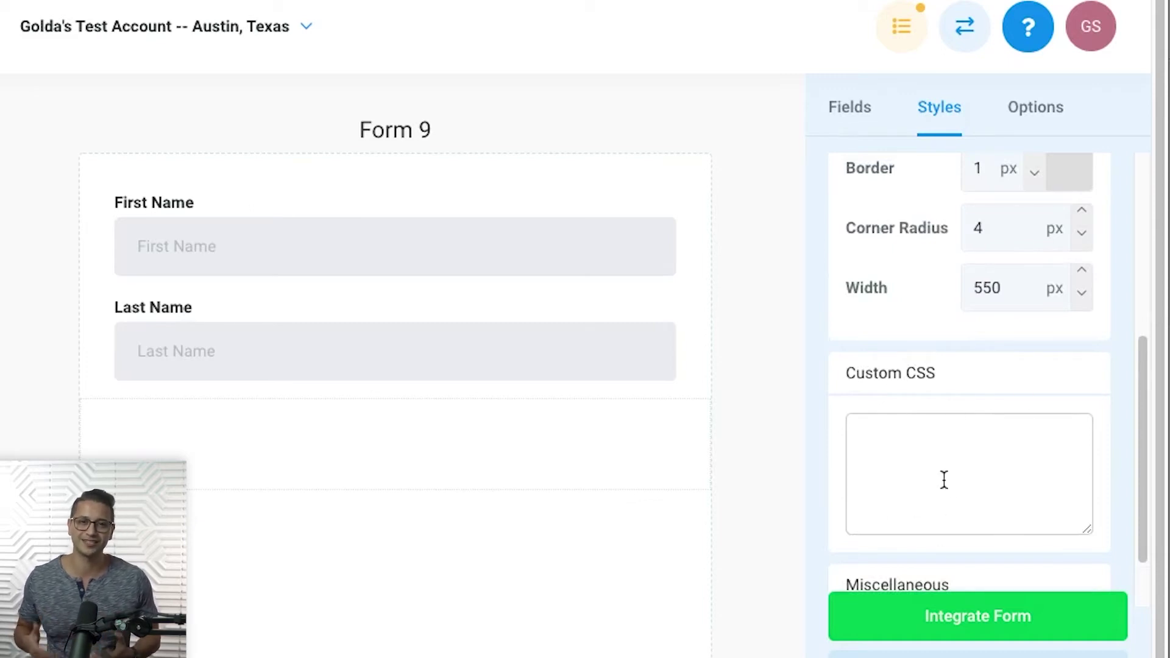
scroll(927, 467, "up", 1)
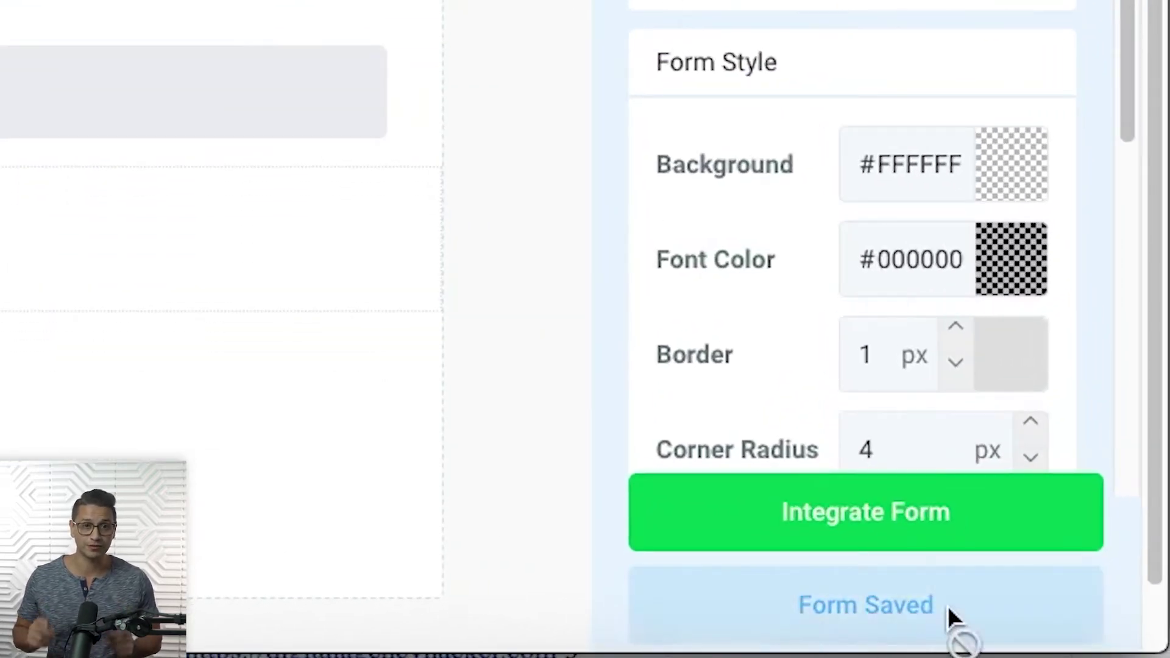
left_click(990, 514)
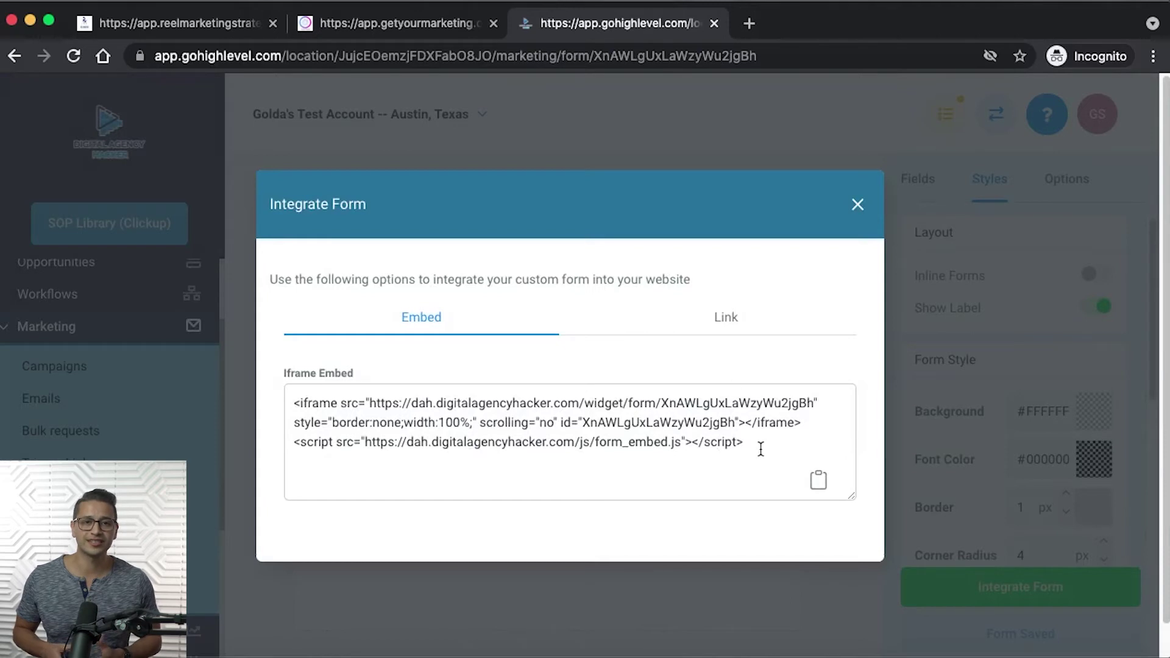
left_click(714, 316)
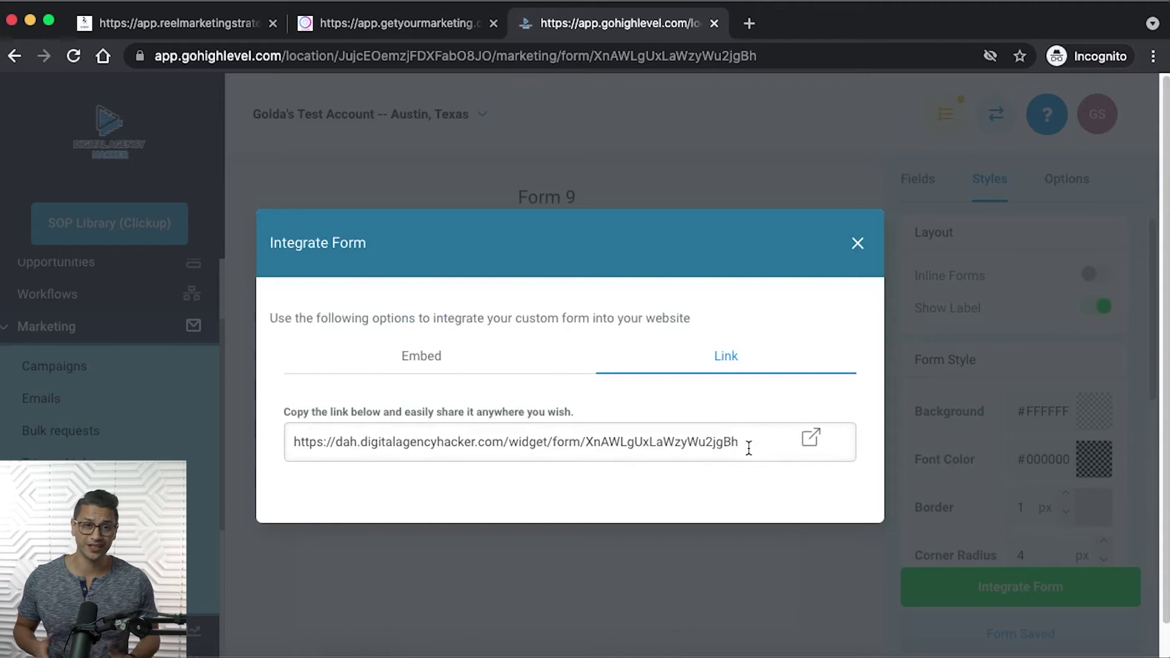
left_click(857, 245)
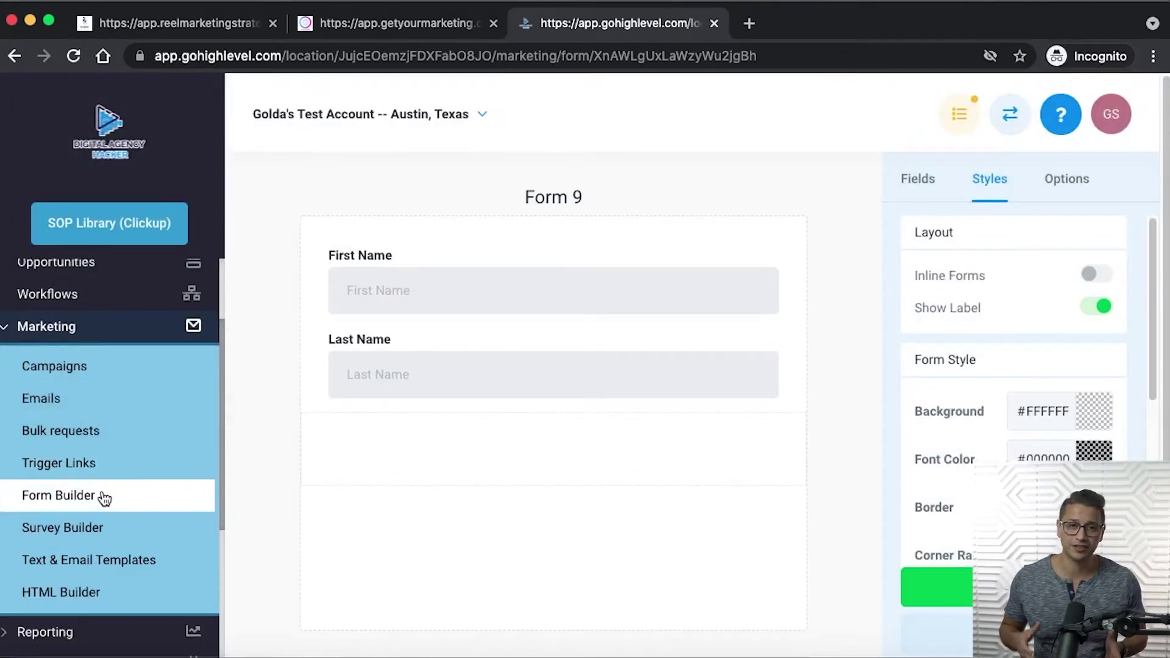
Return to Form Builder and view the Submissions tab, which has no records
left_click(104, 497)
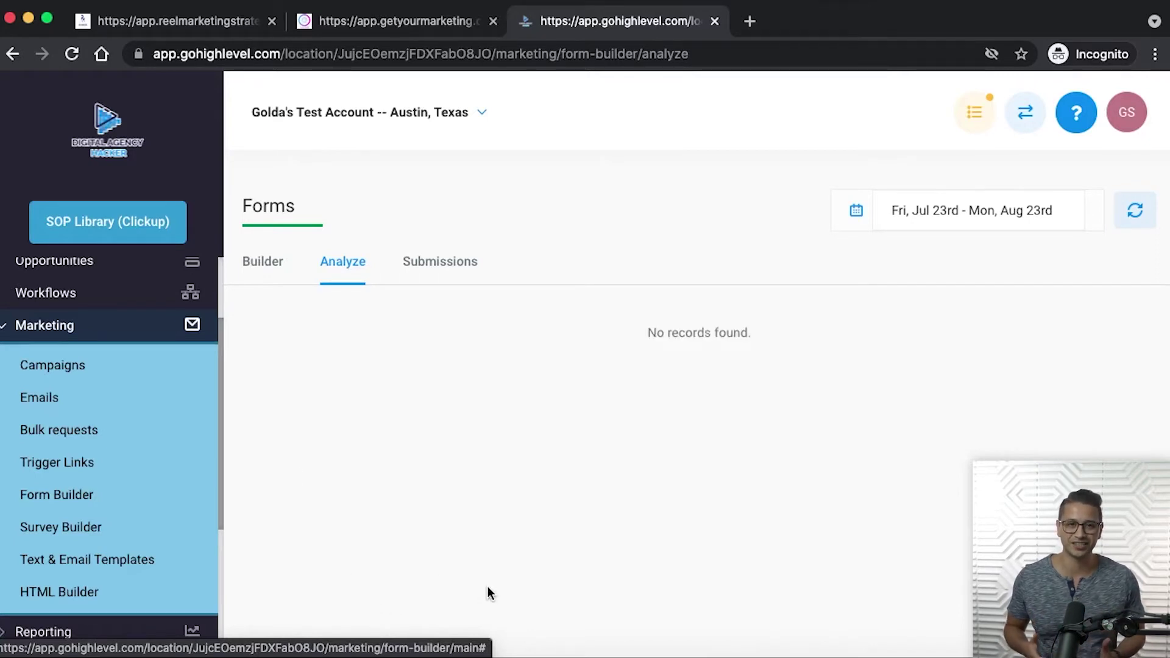
left_click(453, 259)
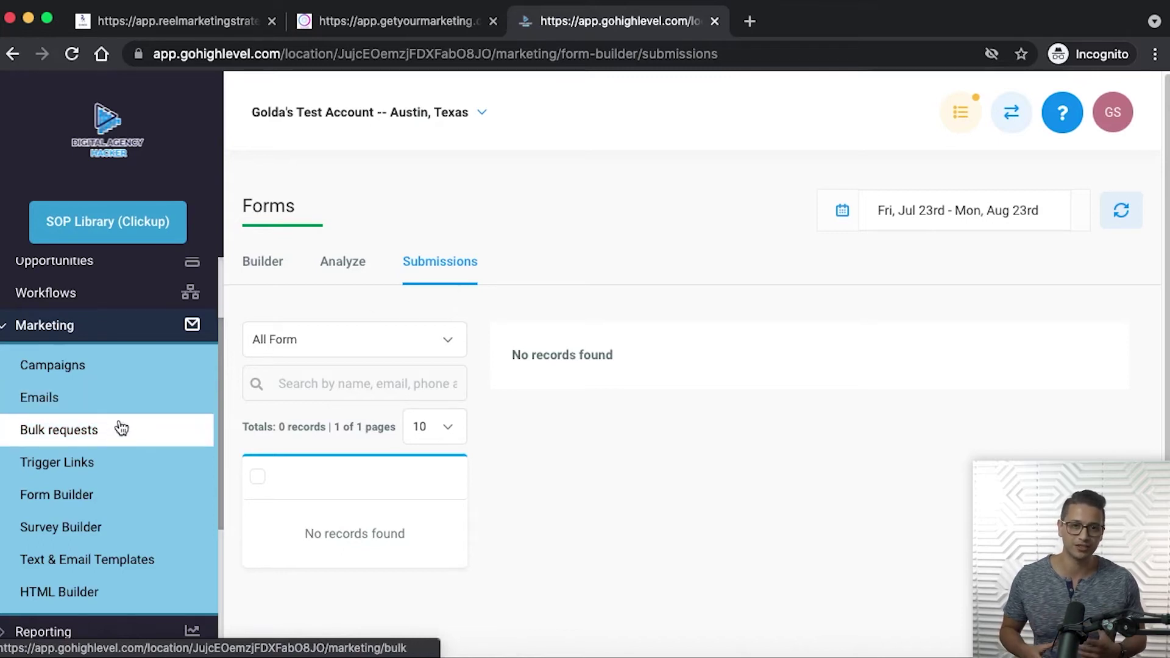
Leave the forms list and return to the dashboard showing the Marketing tools
left_click(91, 495)
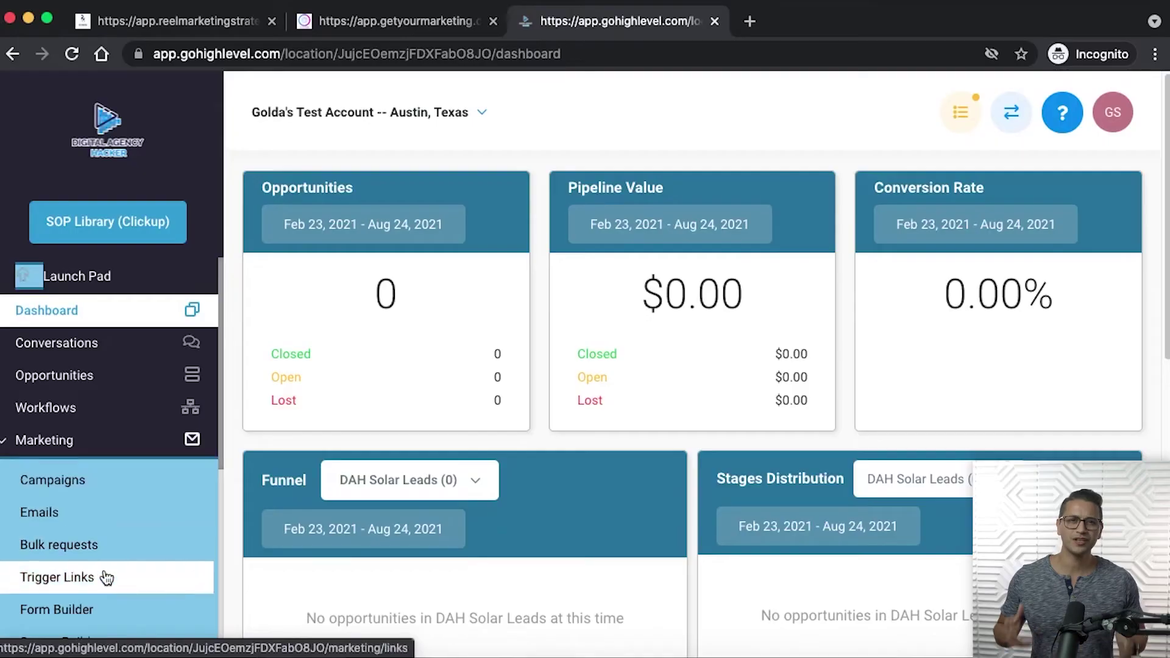
scroll(105, 576, "down", 5)
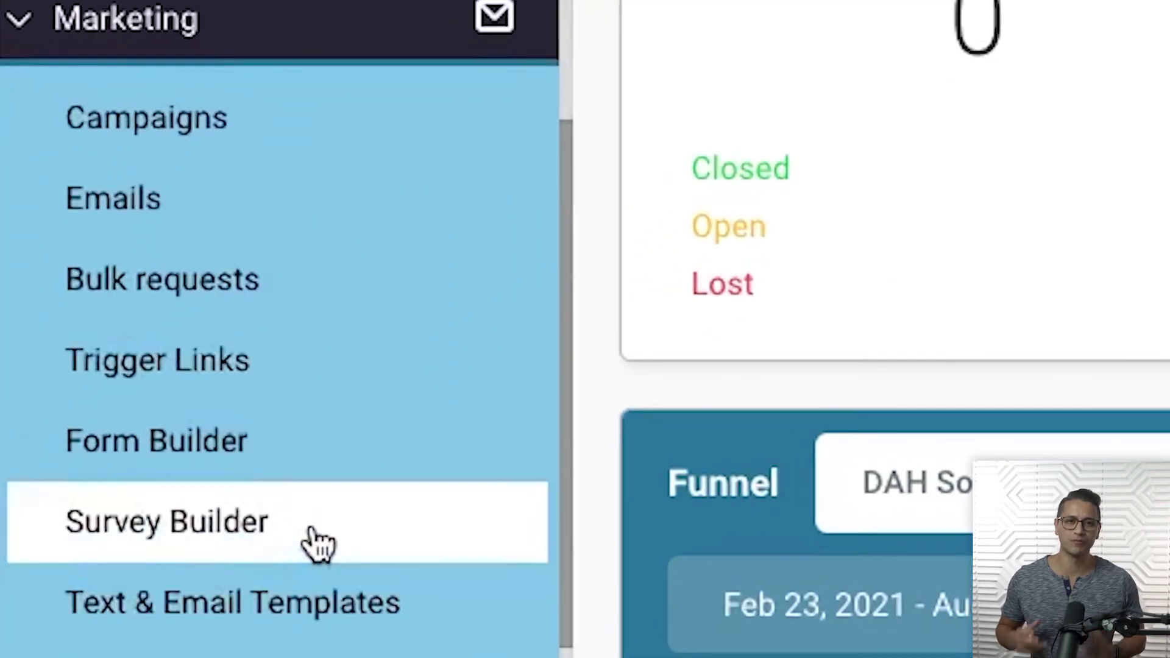
Open Survey Builder, listing Free Solar Quote, Review Survey and Survey 3
left_click(314, 539)
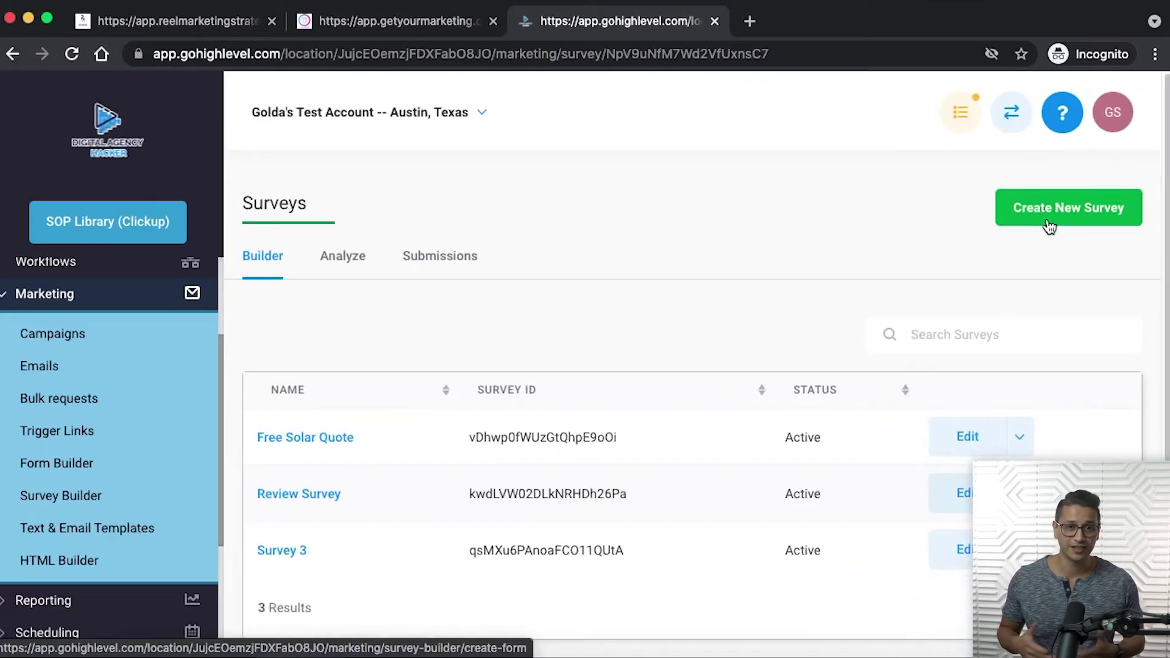
Create a new survey and add Slide 2 after Slide 1
left_click(773, 240)
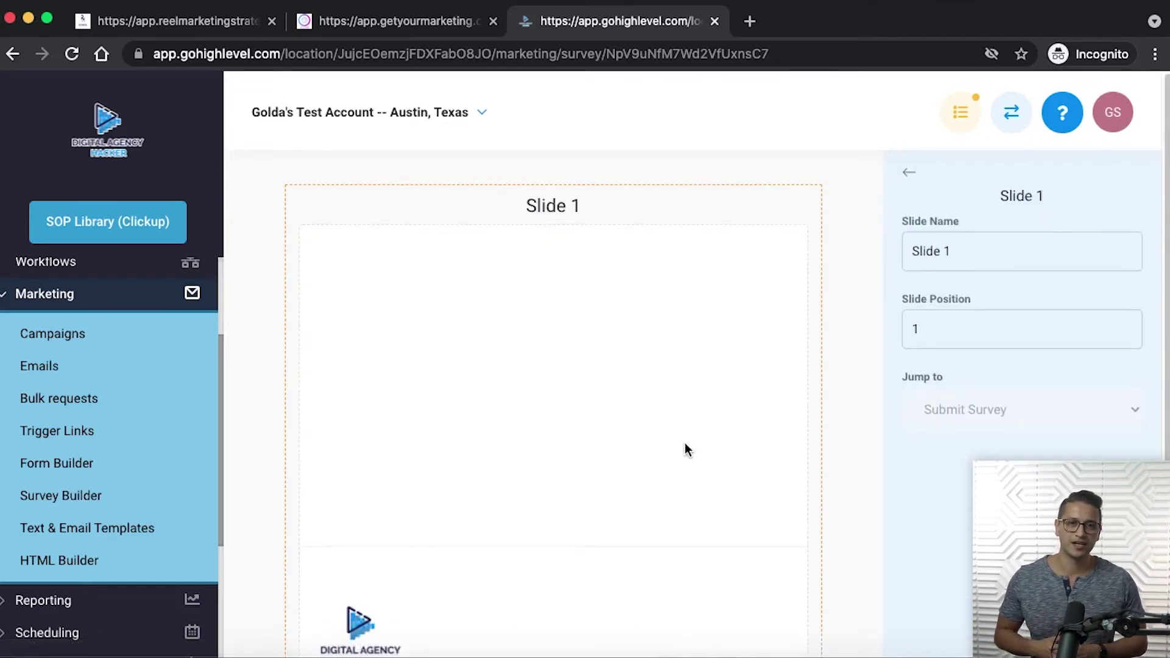
scroll(686, 449, "down", 3)
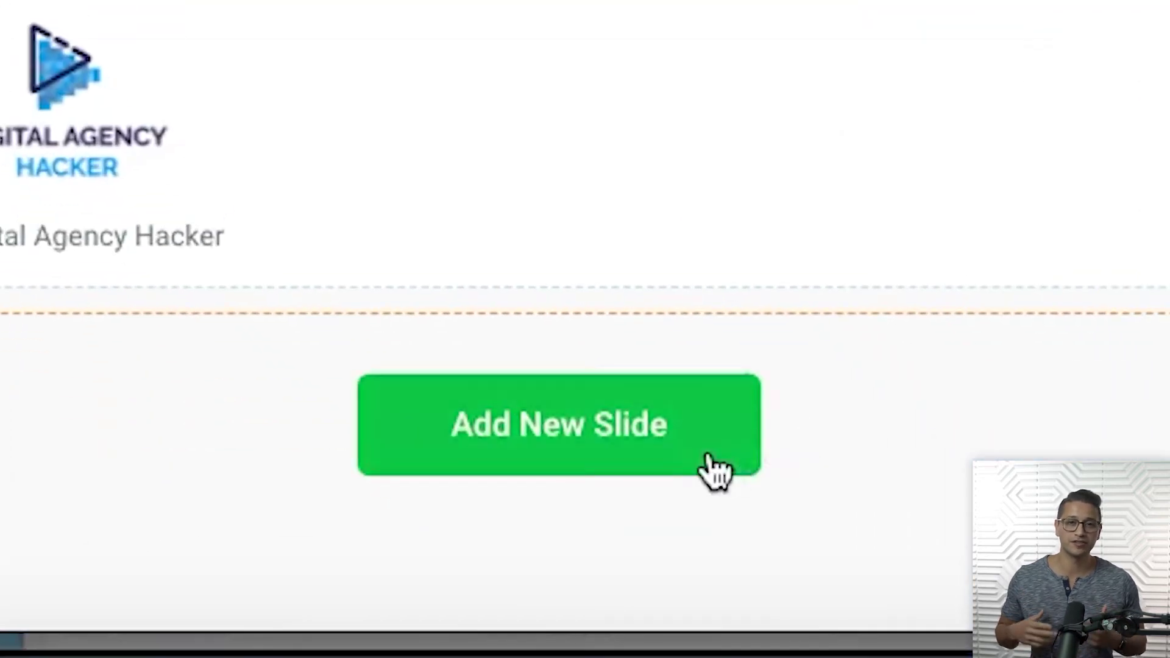
left_click(716, 471)
scroll(612, 591, "down", 1)
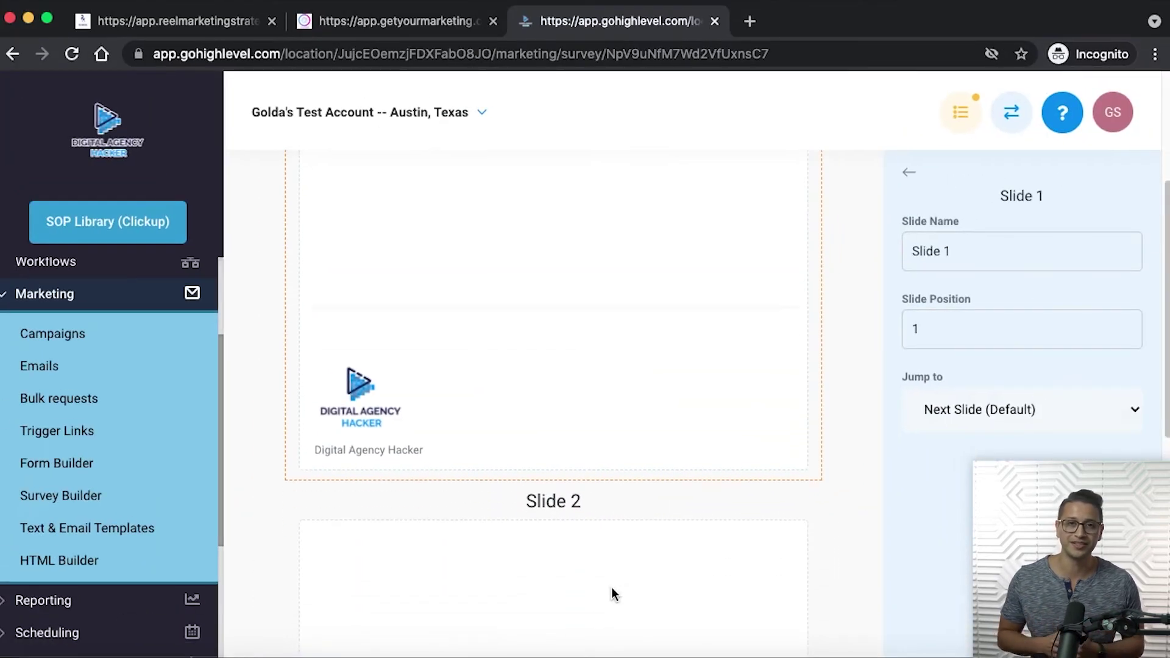
scroll(612, 591, "up", 3)
scroll(611, 591, "down", 3)
scroll(611, 591, "up", 4)
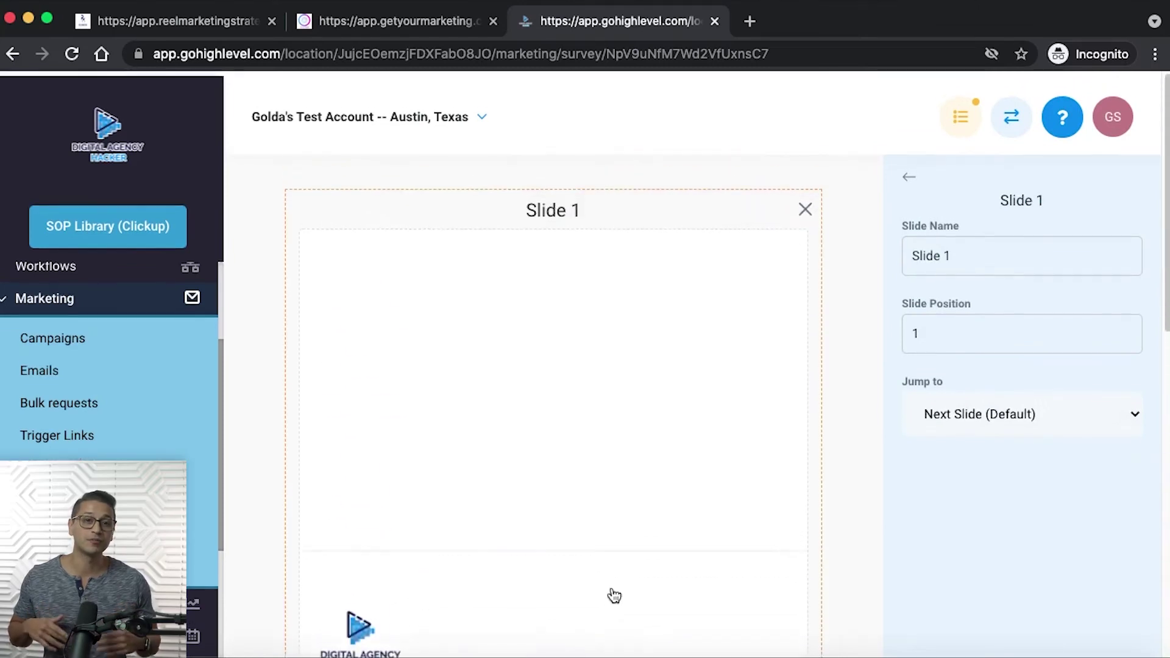
Drag First Name and Last Name fields from Standard fields into Slide 1
left_click(842, 393)
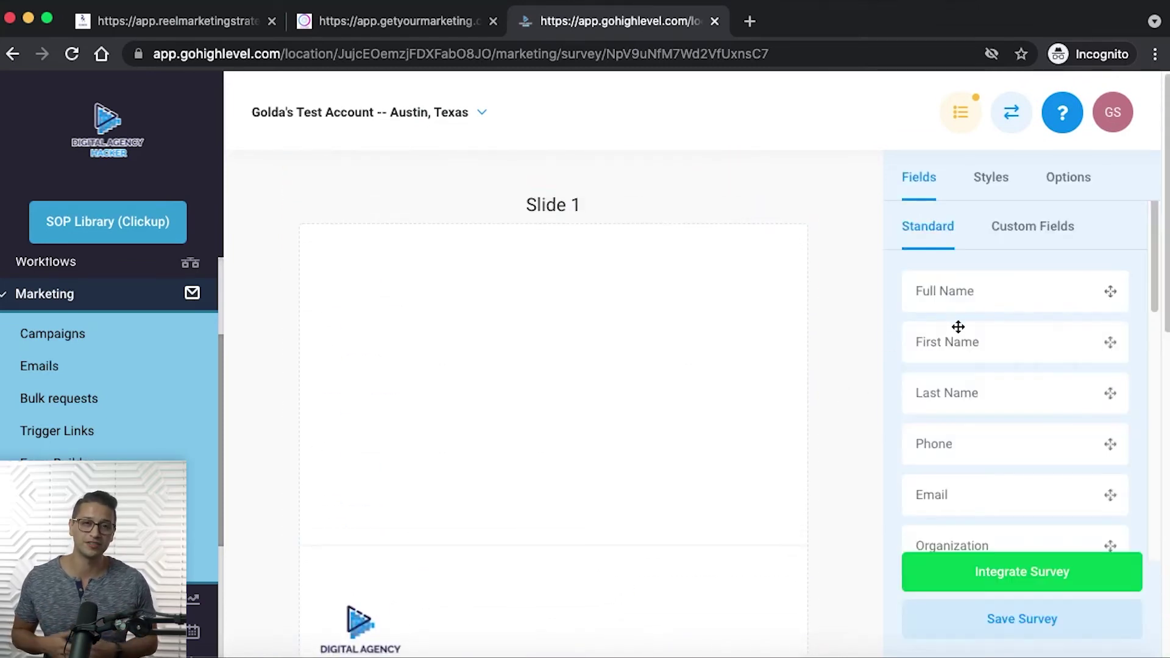
left_click_drag(965, 346, 524, 308)
left_click_drag(974, 402, 551, 358)
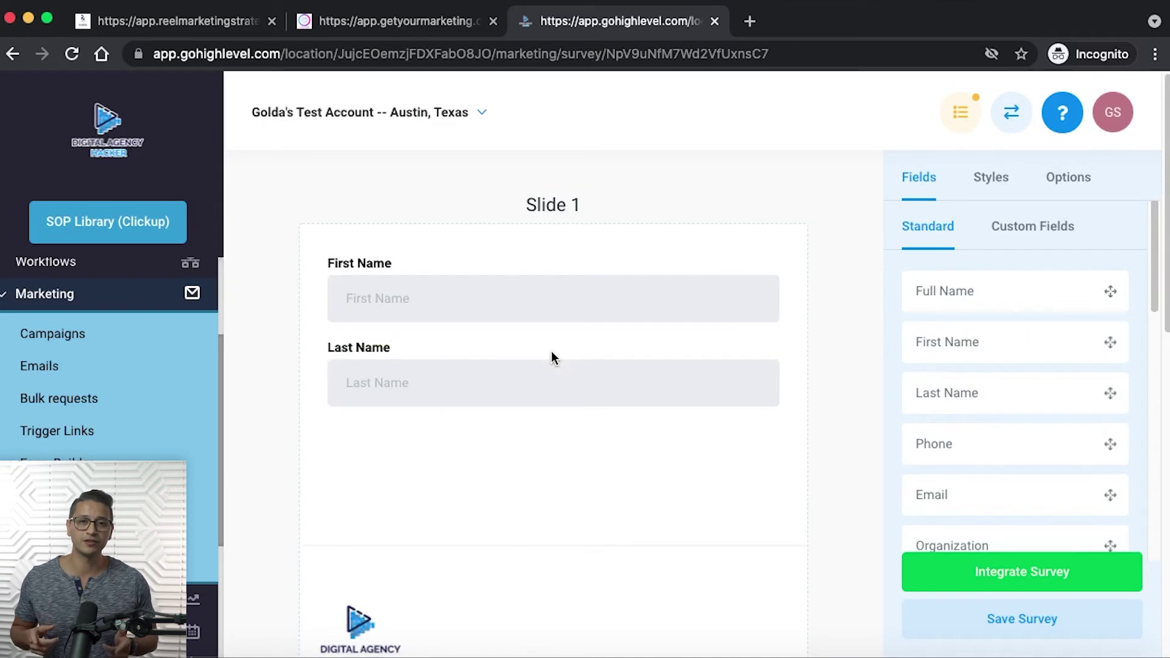
Mark both First Name and Last Name as required, then show the survey's Options
left_click(585, 313)
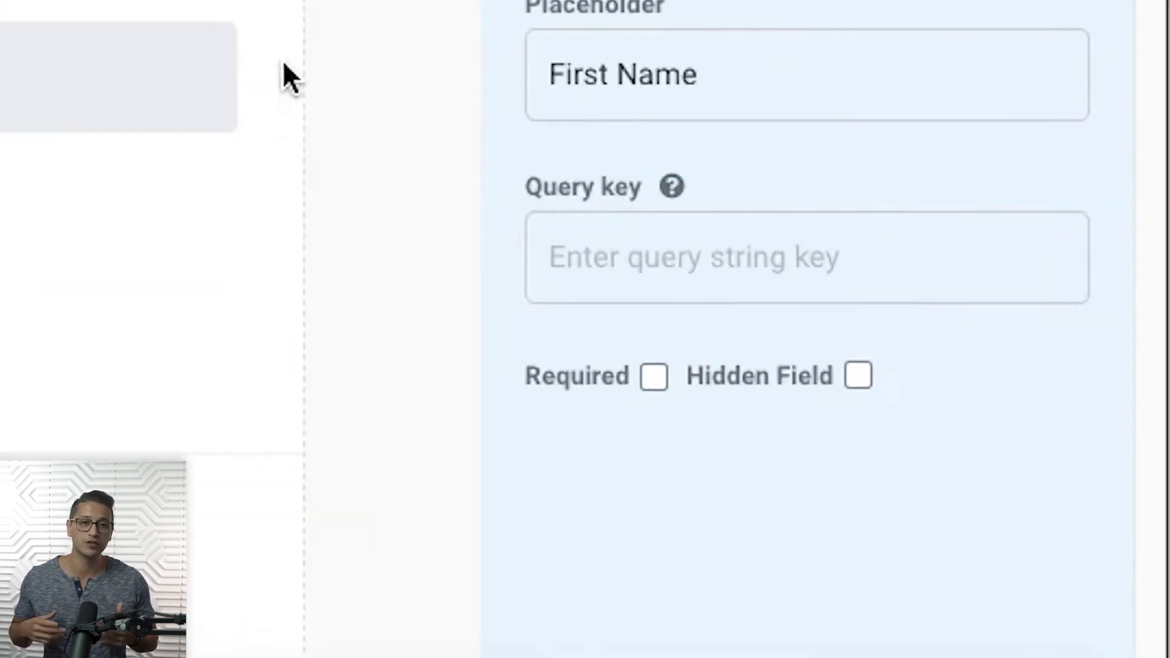
left_click(654, 376)
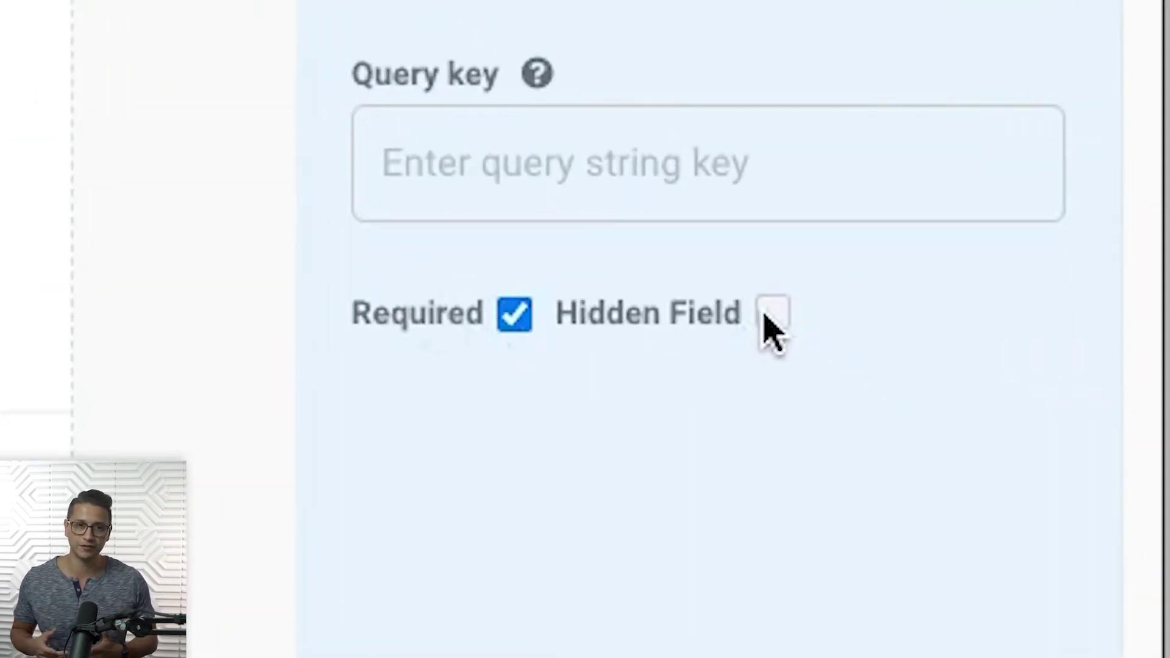
left_click(15, 25)
left_click(514, 314)
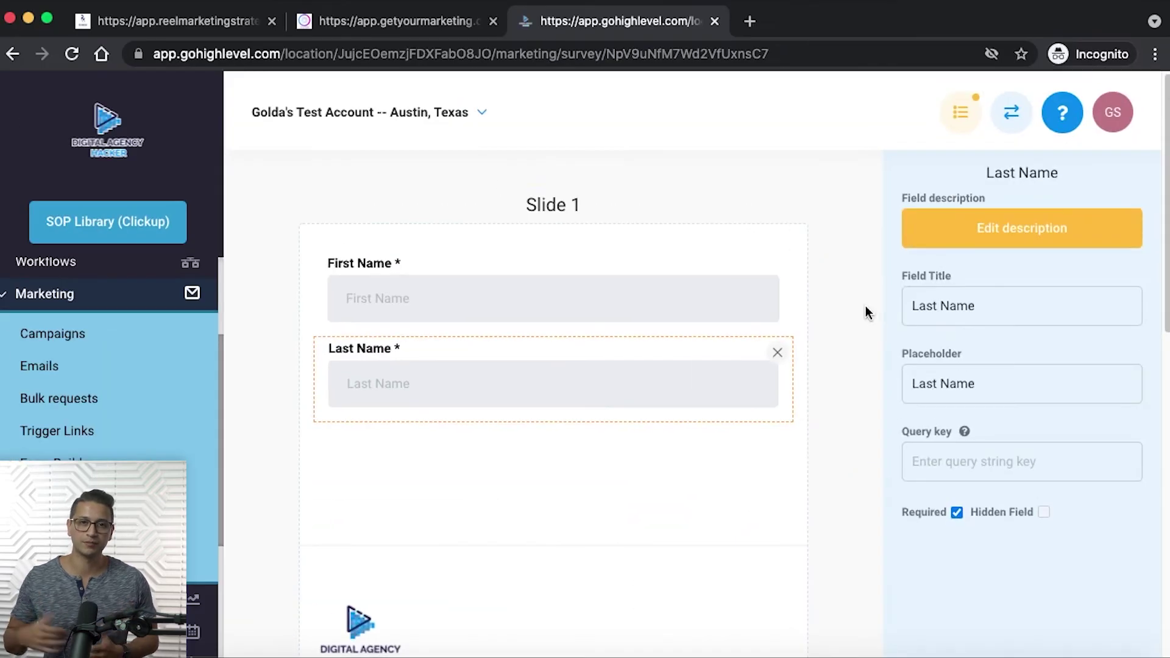
left_click(868, 312)
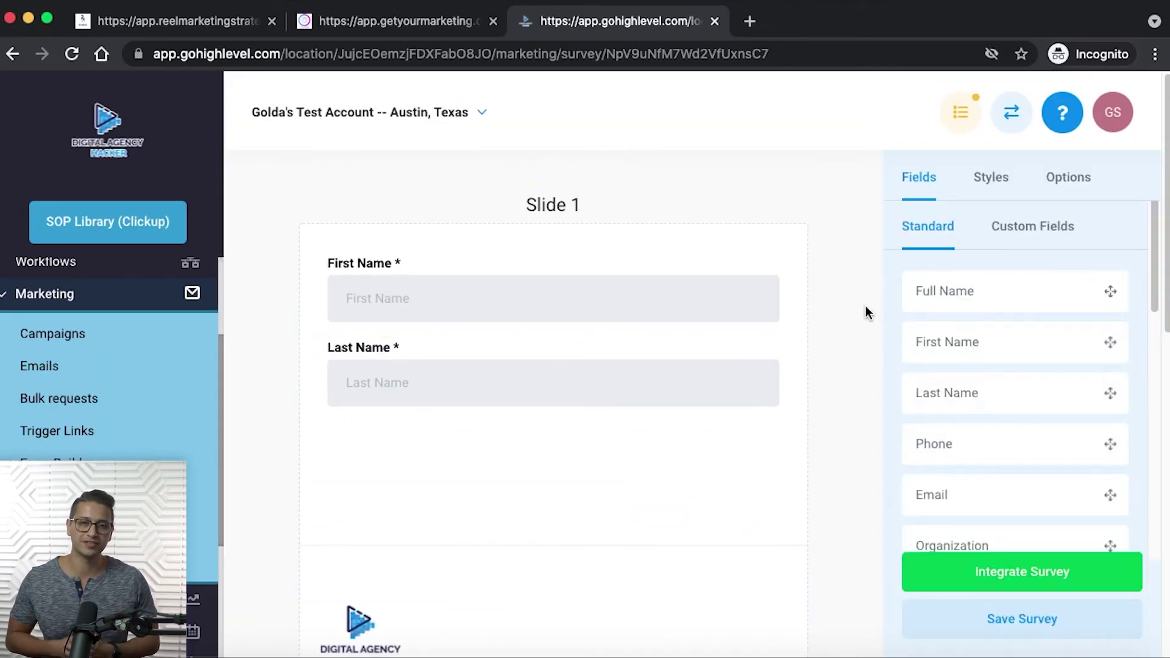
left_click(1084, 178)
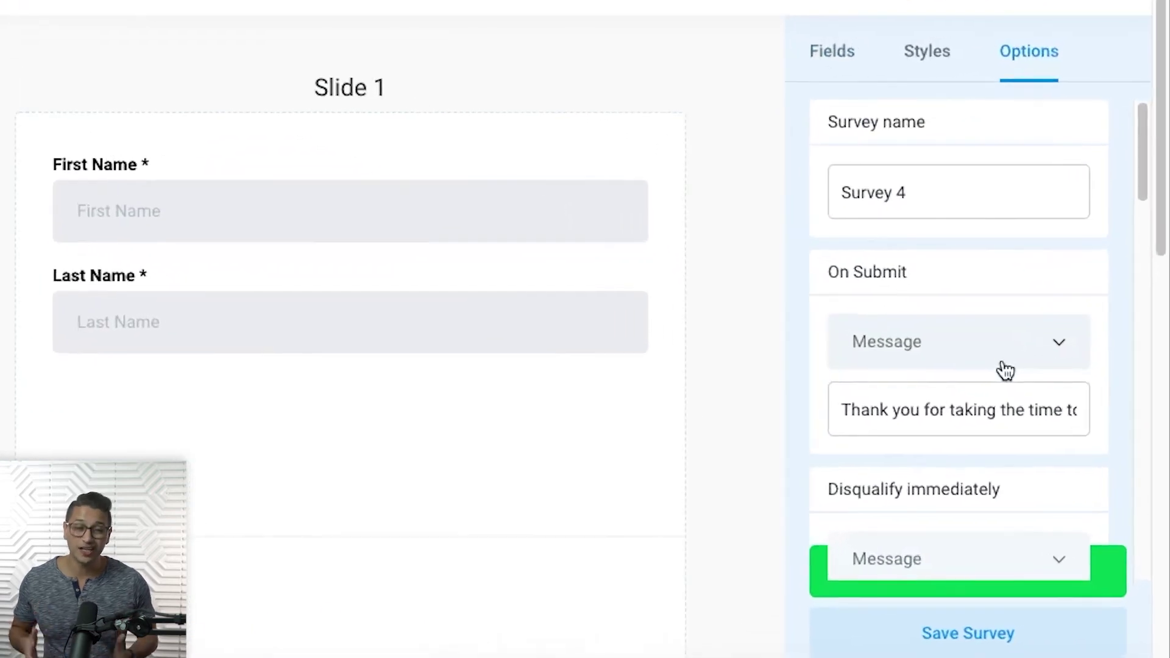
scroll(995, 360, "down", 5)
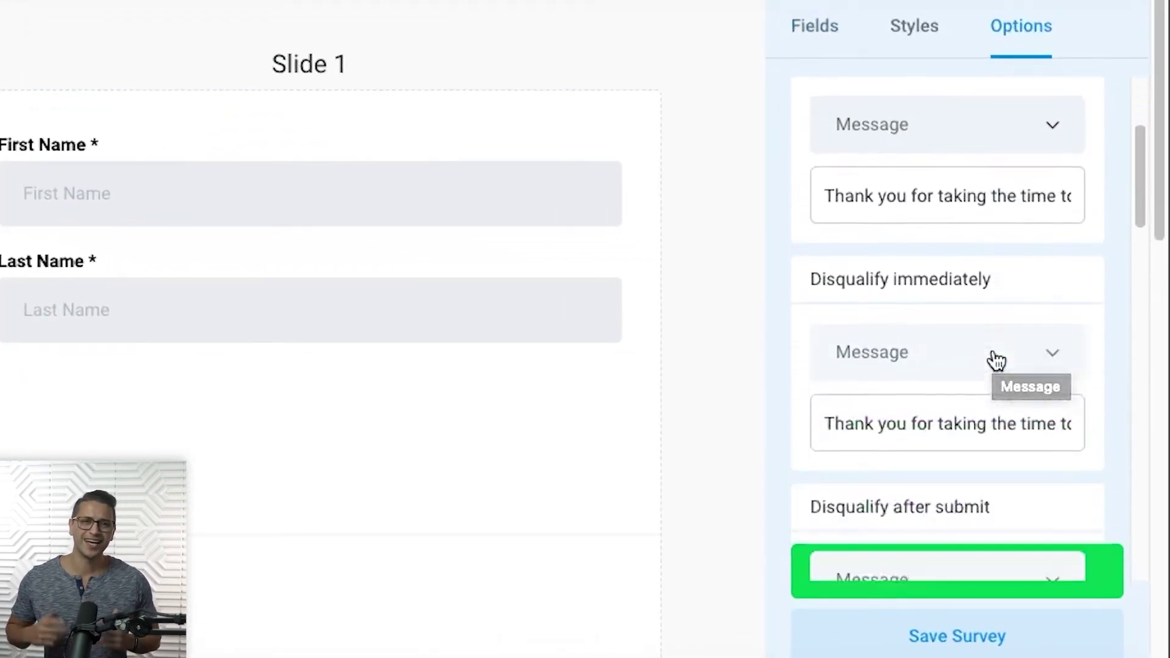
scroll(921, 219, "down", 1)
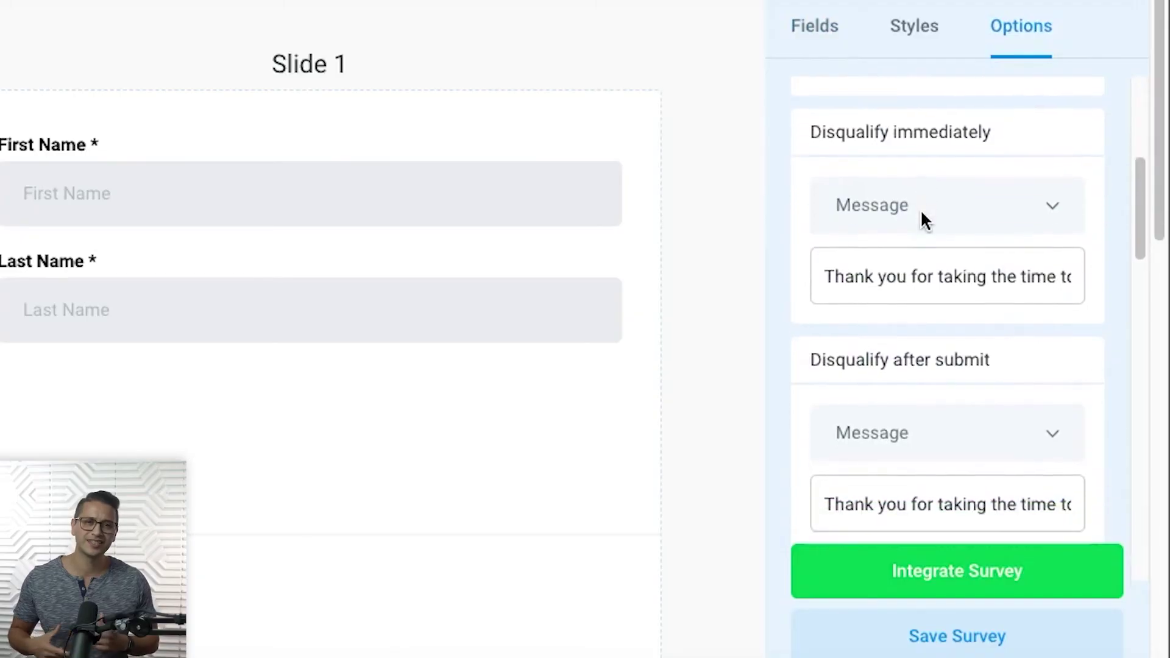
scroll(921, 220, "down", 1)
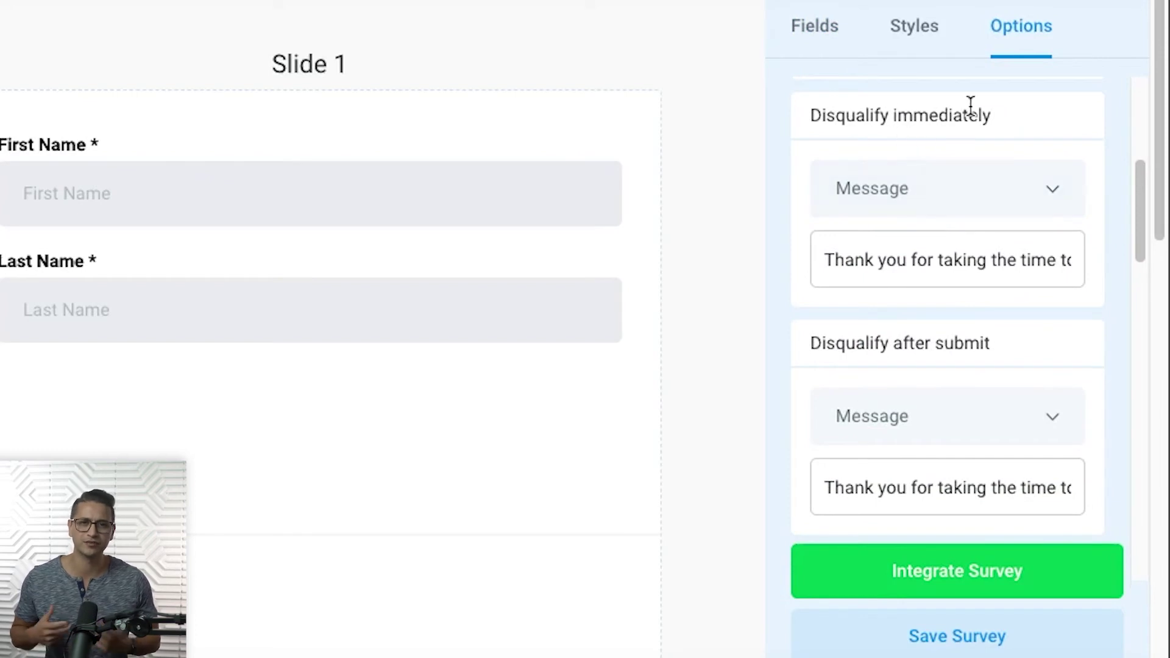
left_click(977, 192)
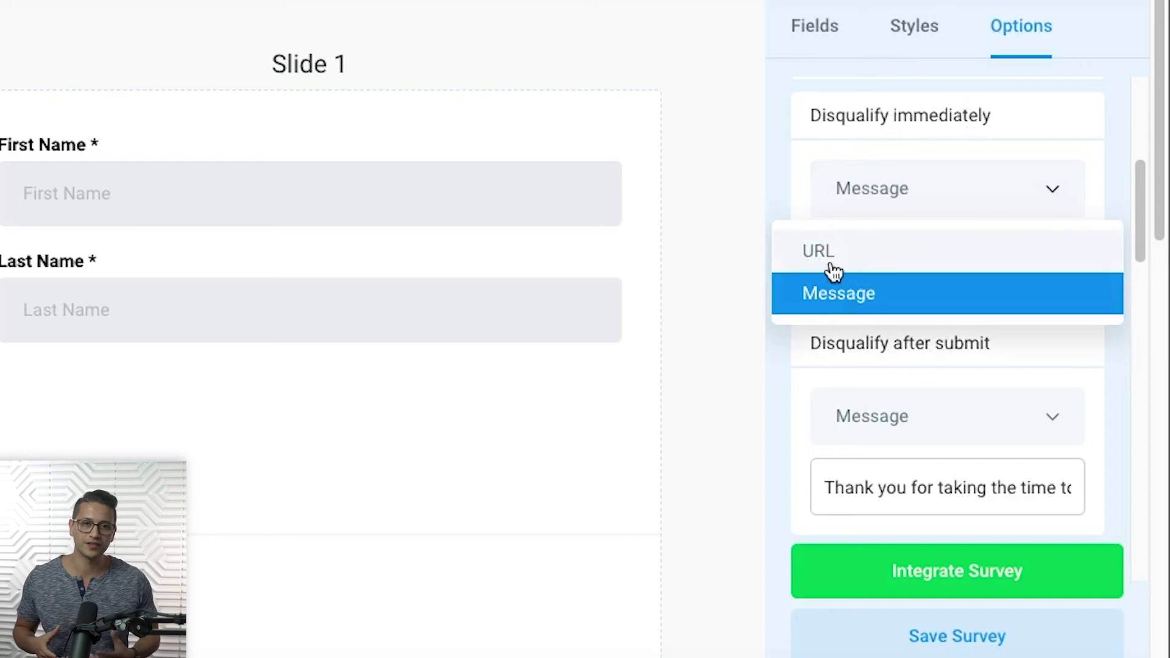
left_click(953, 201)
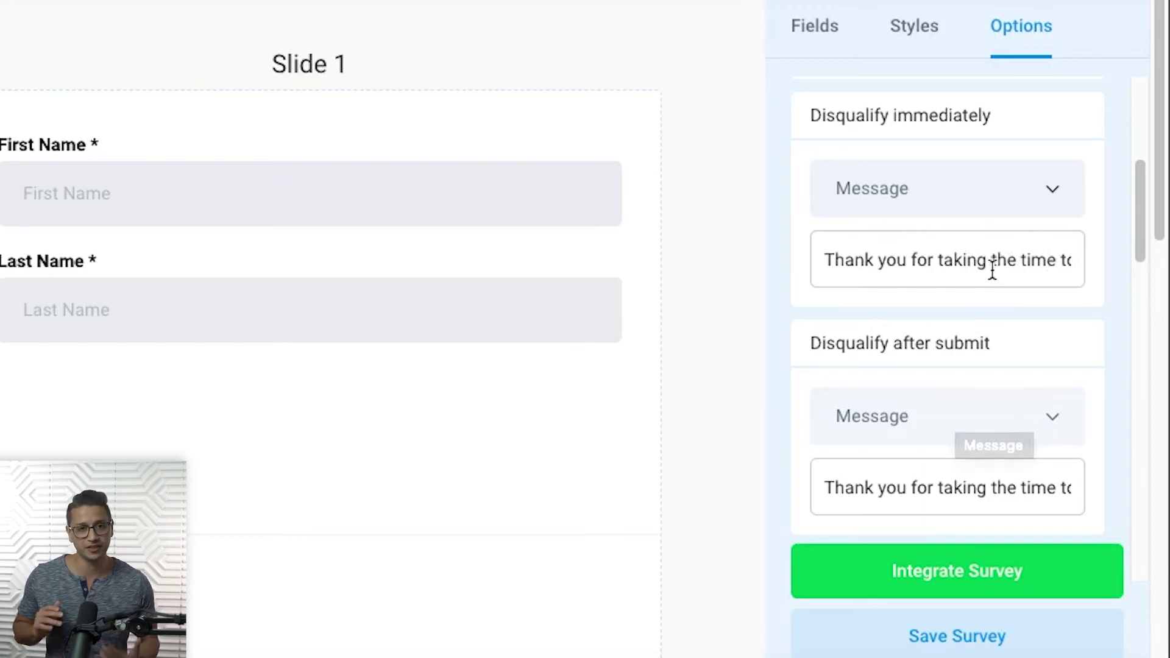
scroll(997, 268, "up", 3)
scroll(998, 270, "up", 2)
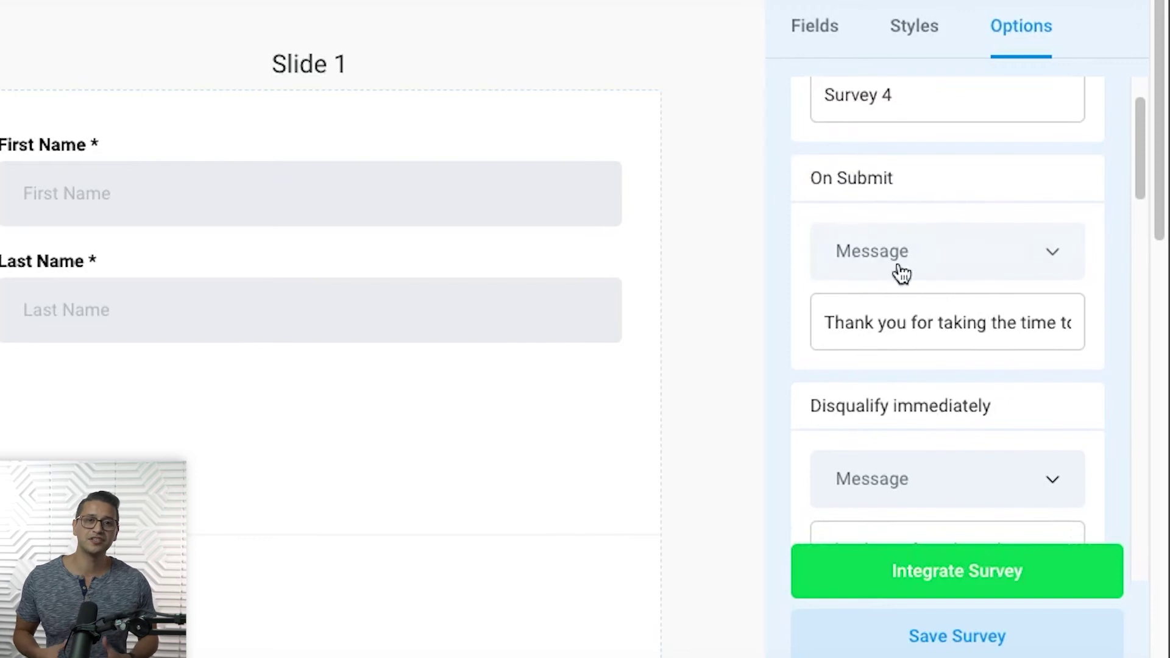
scroll(973, 321, "down", 5)
scroll(971, 326, "down", 3)
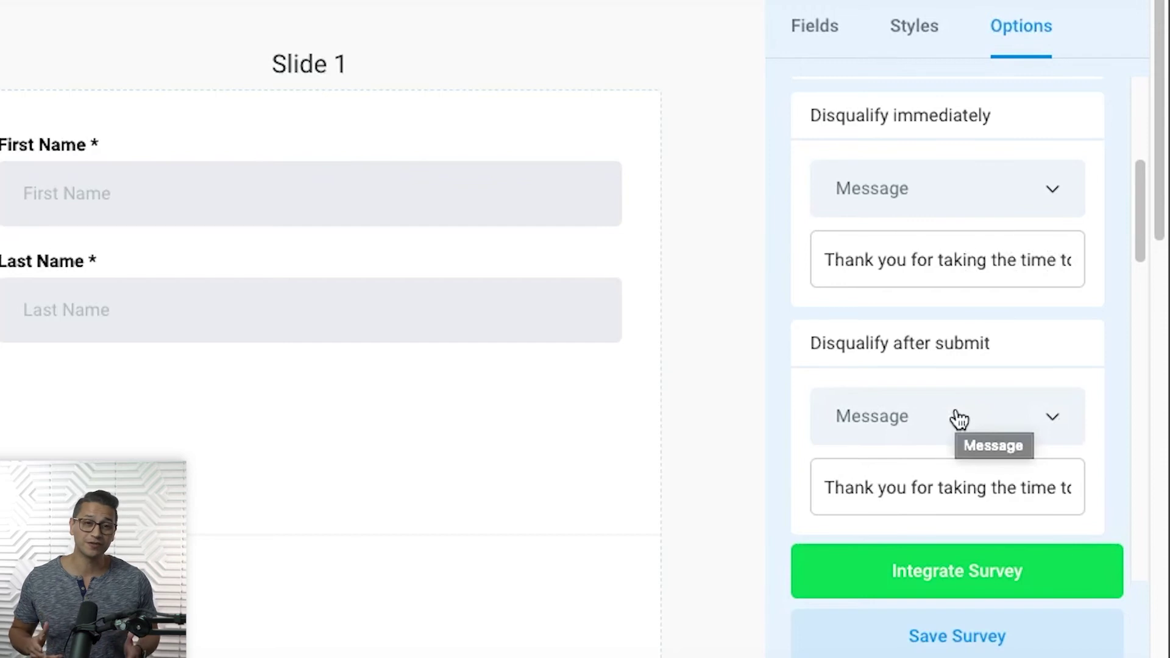
scroll(998, 271, "up", 5)
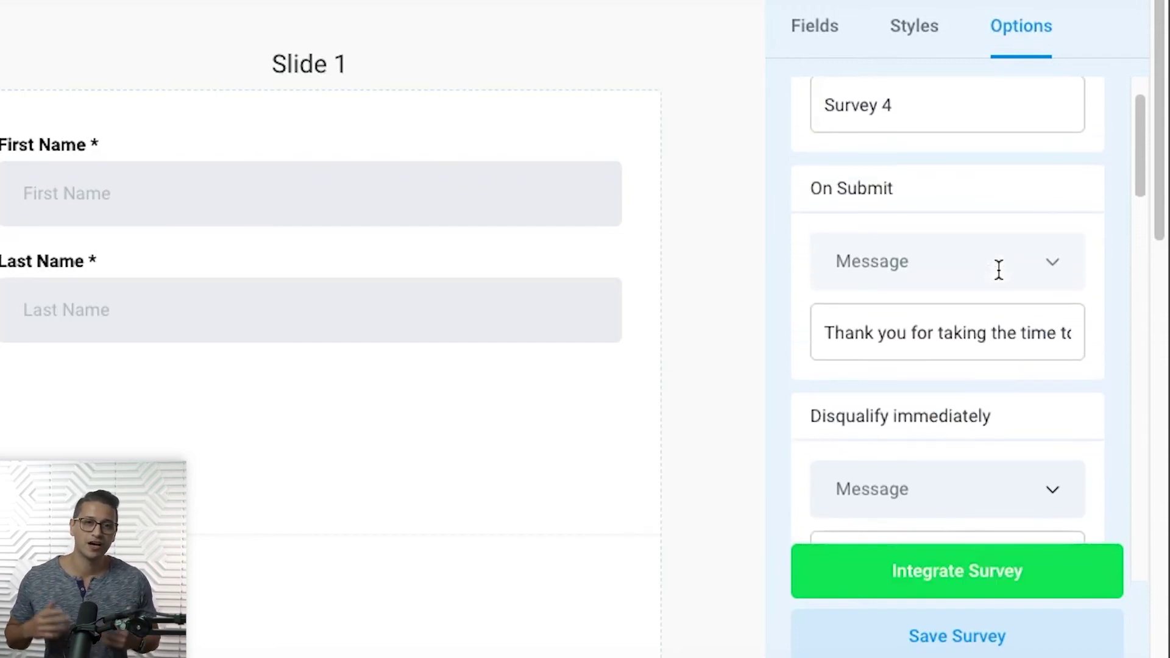
scroll(998, 270, "down", 1)
scroll(971, 321, "down", 8)
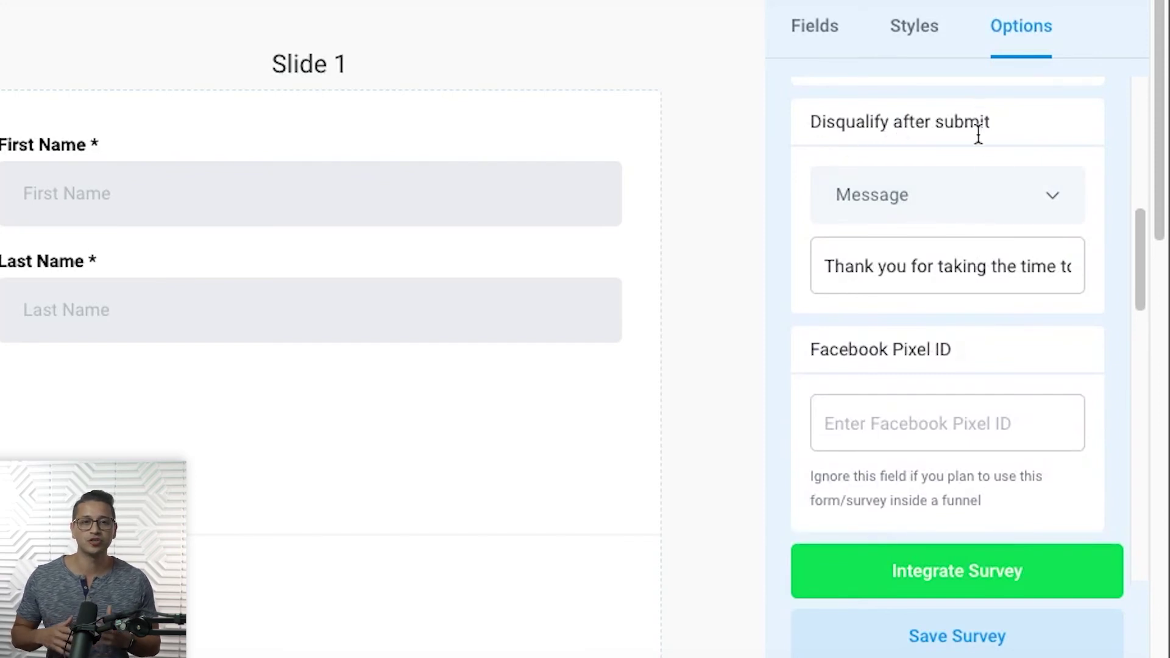
left_click(973, 206)
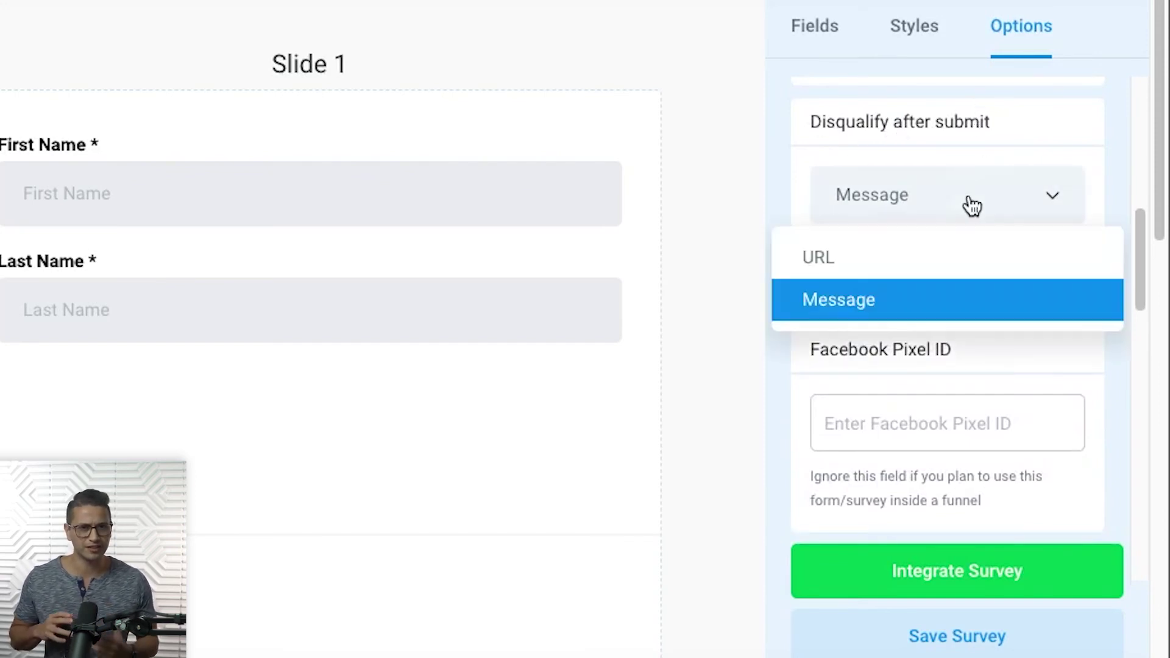
left_click(972, 206)
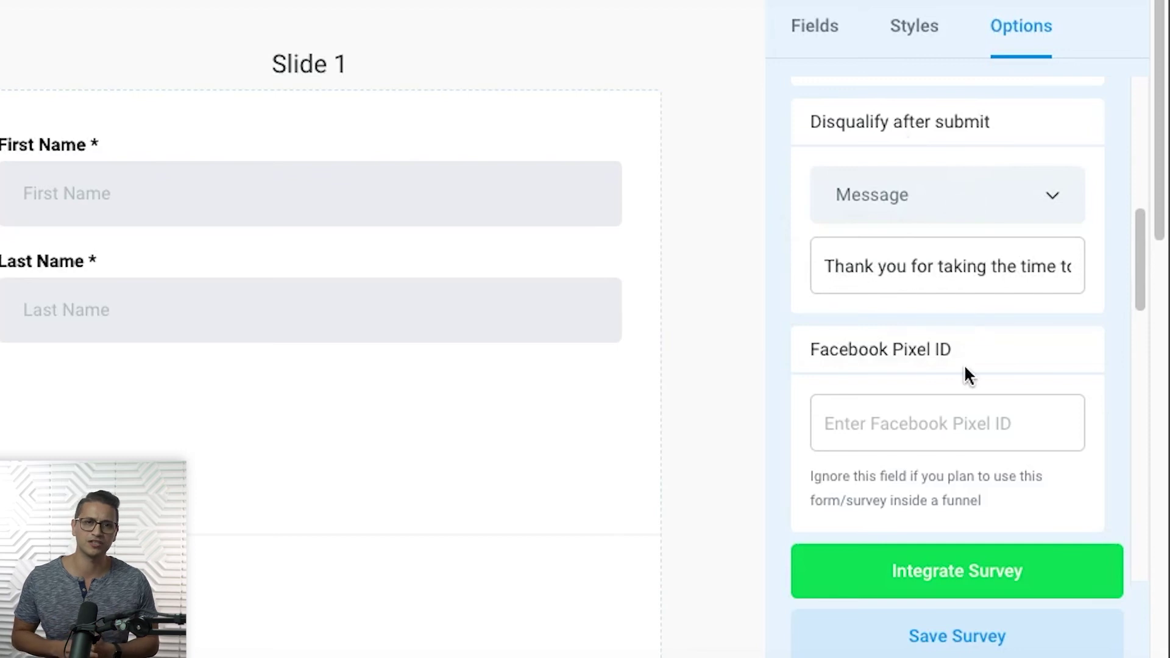
Switch on Survey 4's Back Button option alongside the enabled Progress Bar
scroll(964, 369, "down", 8)
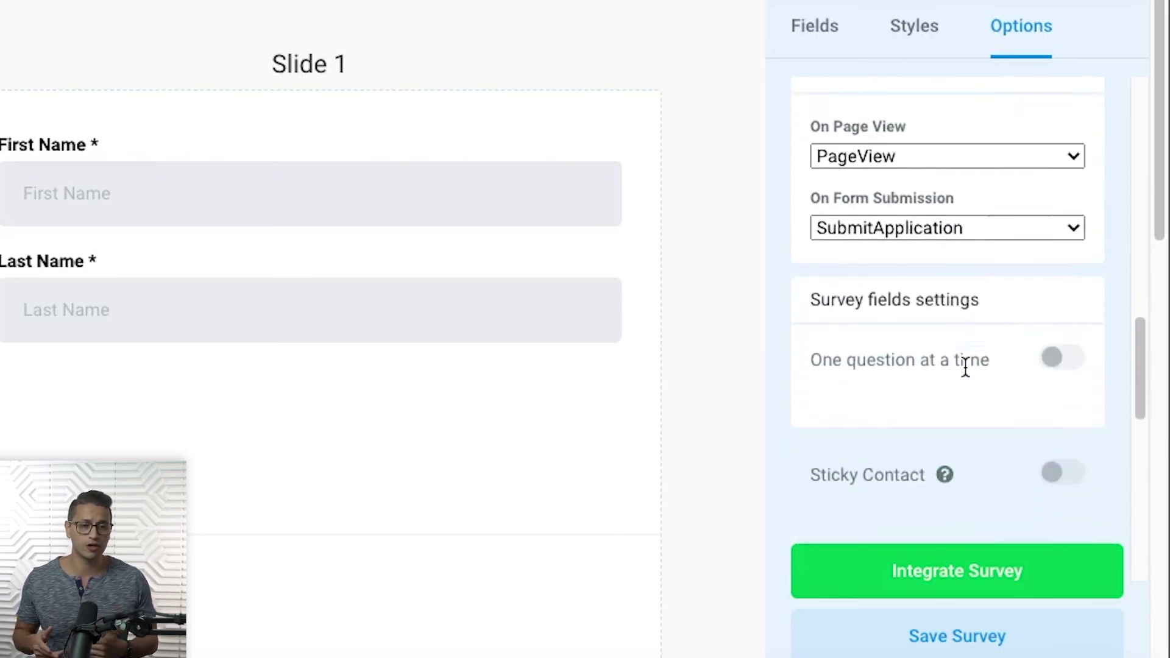
scroll(965, 366, "down", 7)
scroll(964, 366, "down", 3)
scroll(964, 366, "up", 4)
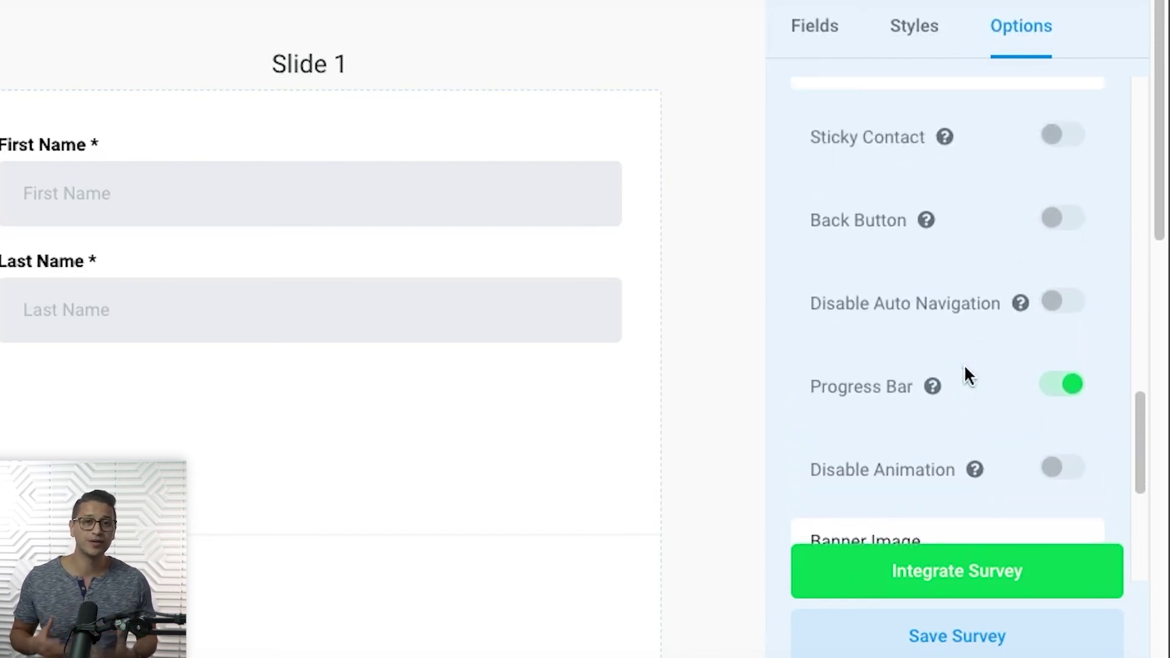
left_click(1053, 221)
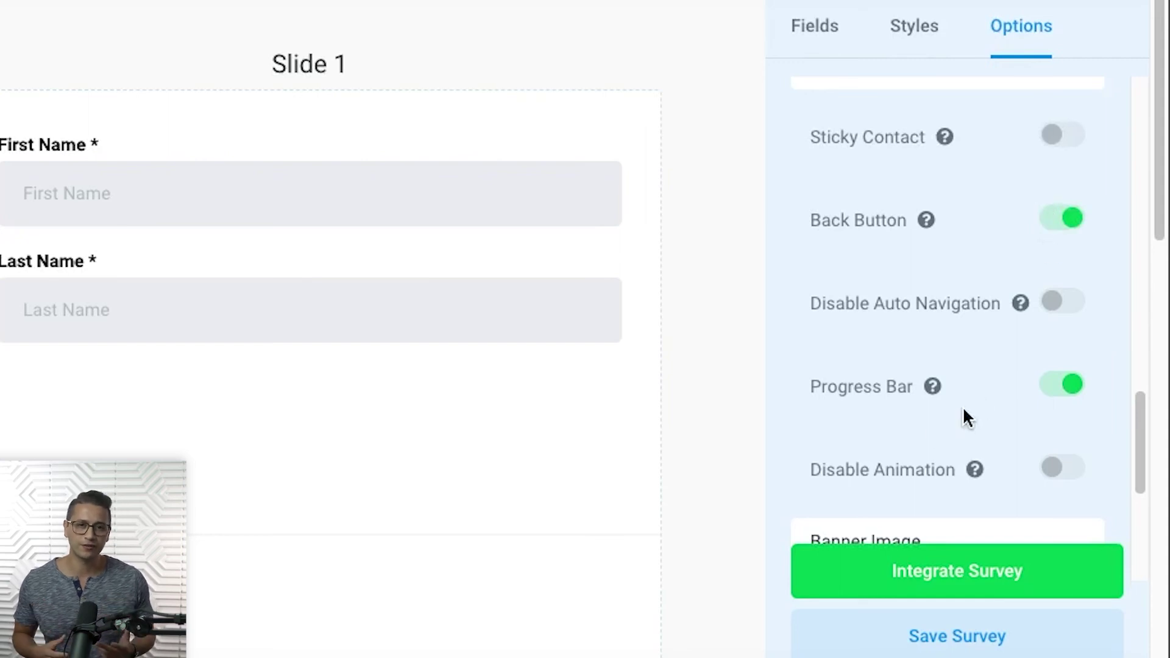
mouse_move(933, 390)
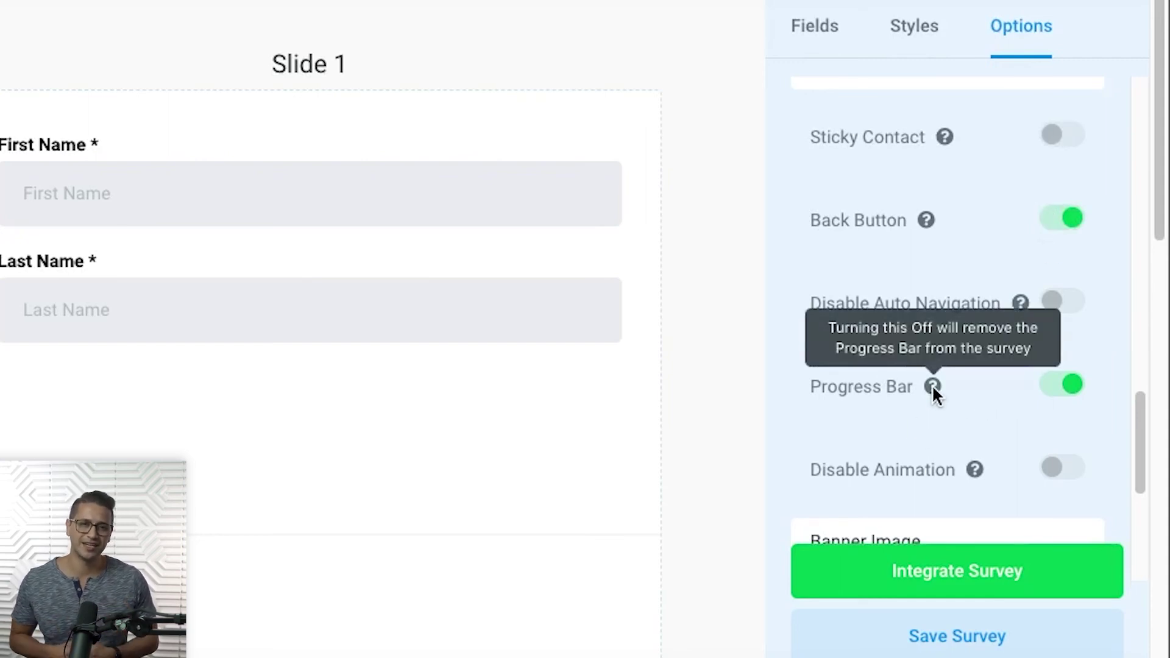